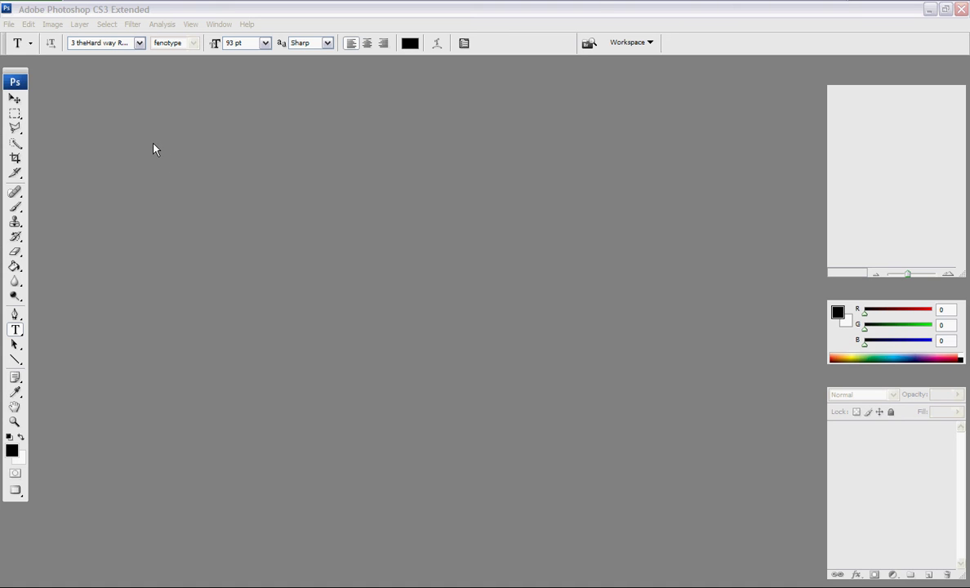
Choose File > New to bring up the 1024 × 768 Grayscale, white-background document settings
click(8, 24)
mouse_move(28, 24)
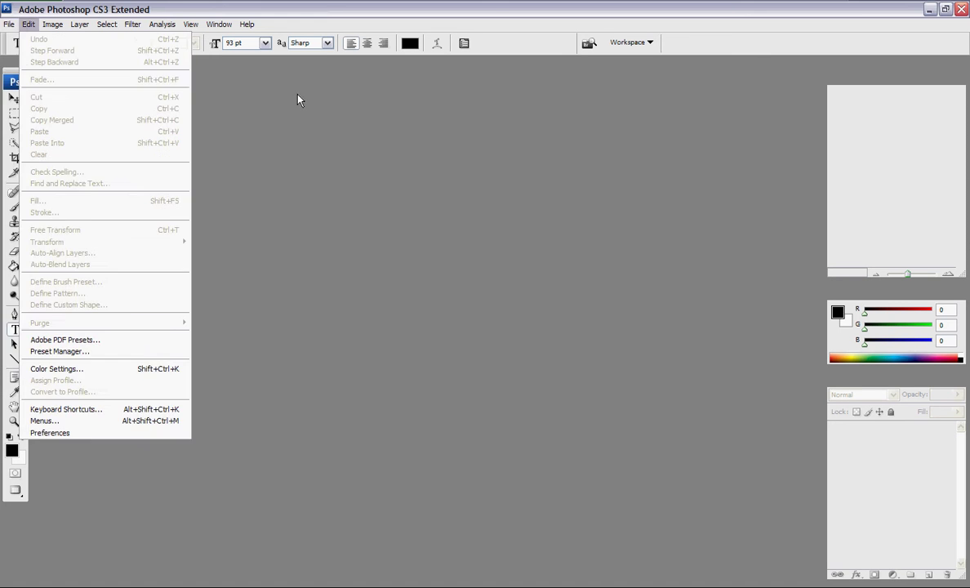
click(387, 153)
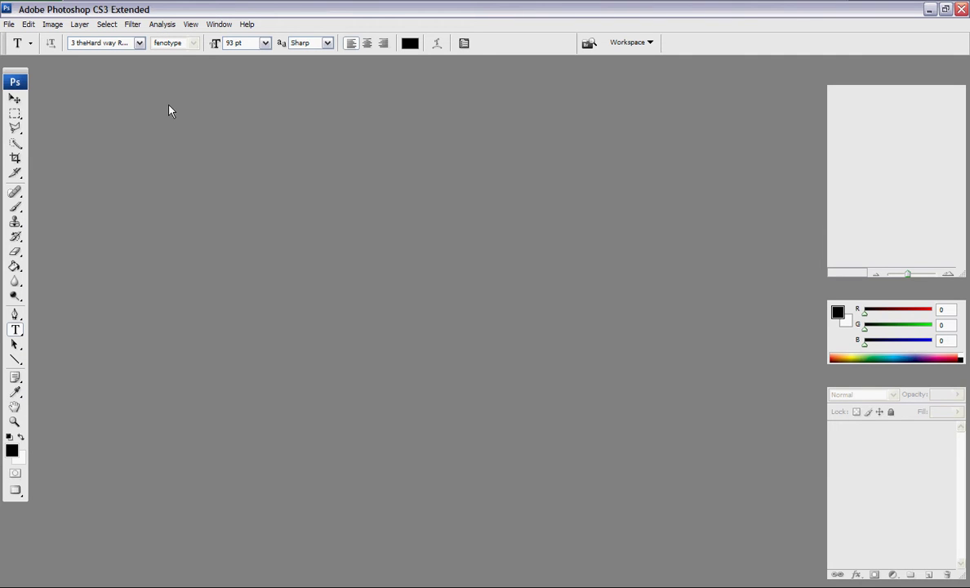
click(9, 25)
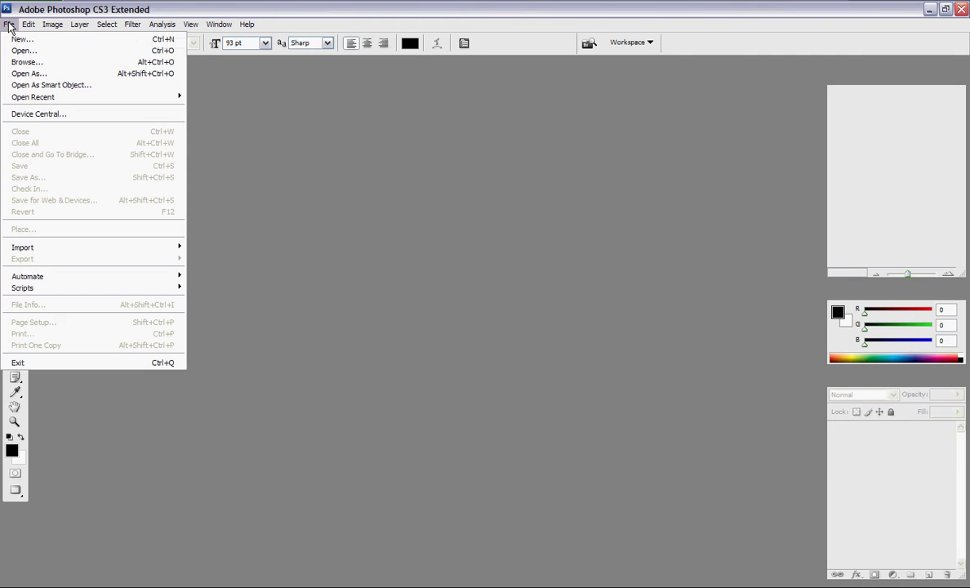
click(515, 141)
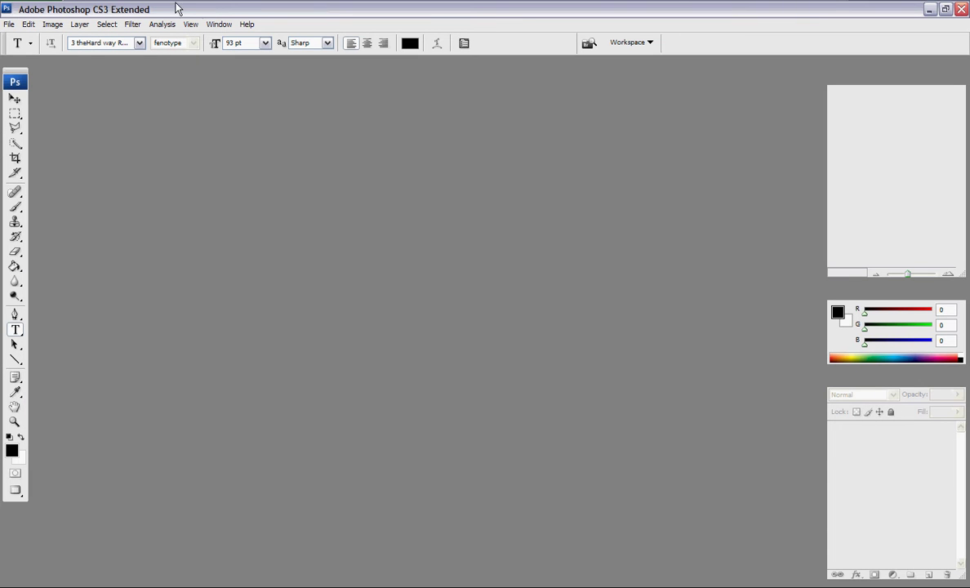
click(9, 25)
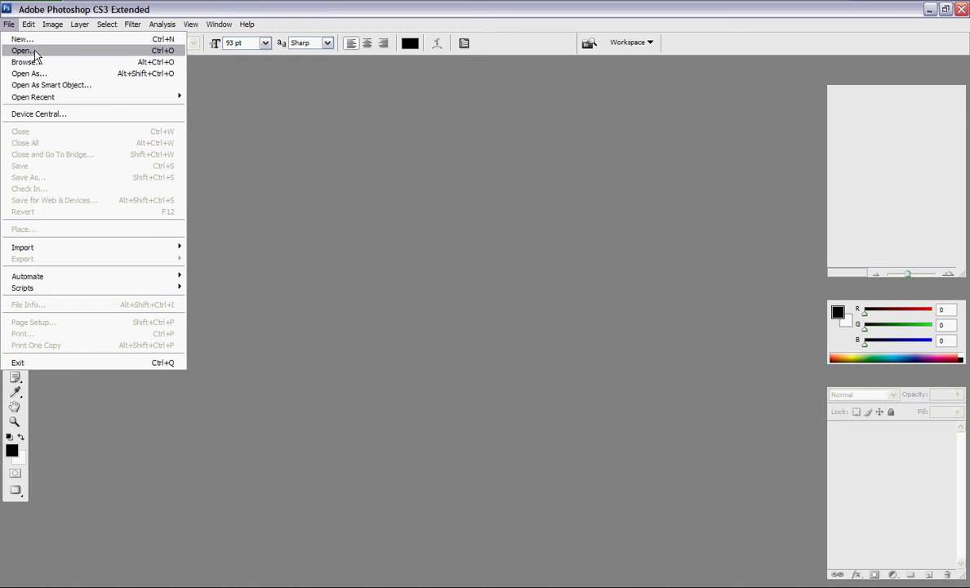
click(22, 39)
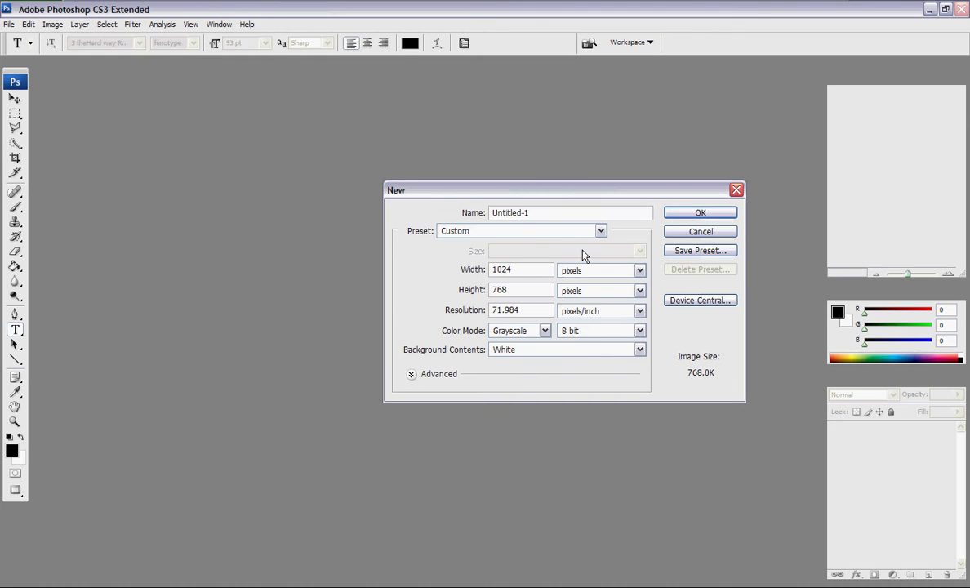
Confirm a 1024 × 768 px Grayscale document with White background contents
click(494, 290)
mouse_move(479, 270)
mouse_down()
mouse_move(454, 271)
mouse_move(475, 270)
mouse_up()
text(1024)
click(511, 289)
click(698, 213)
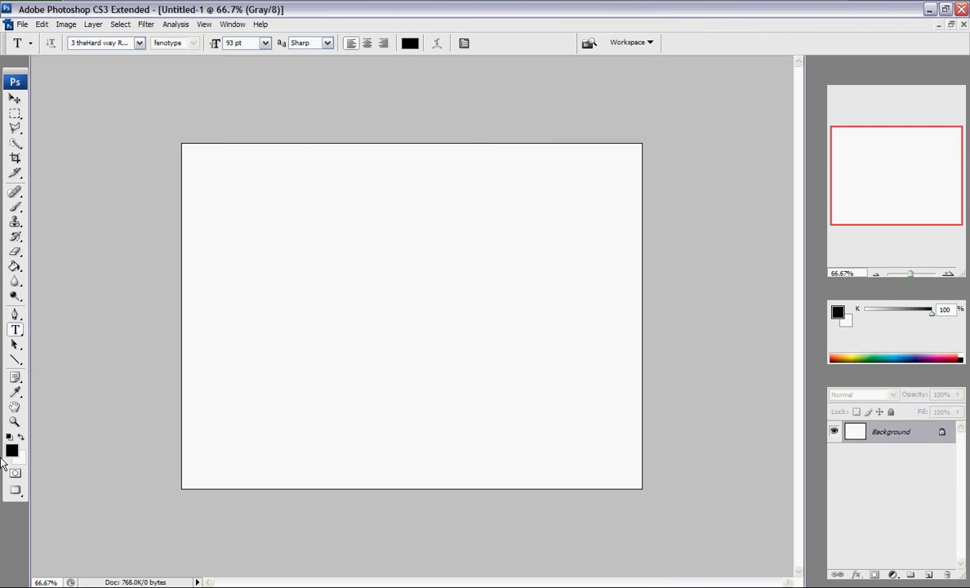
Fill the white canvas with black using the Paint Bucket
click(14, 268)
click(265, 249)
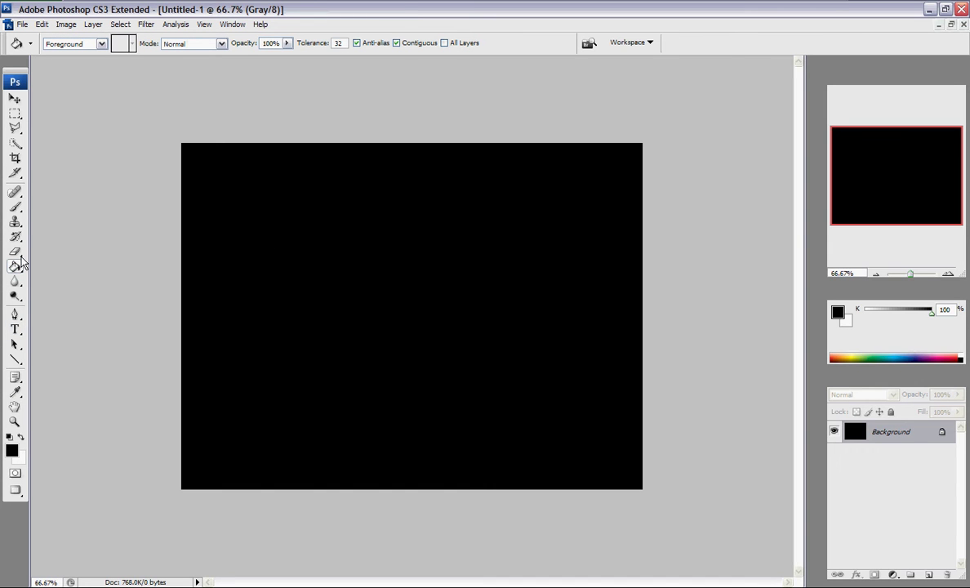
click(15, 330)
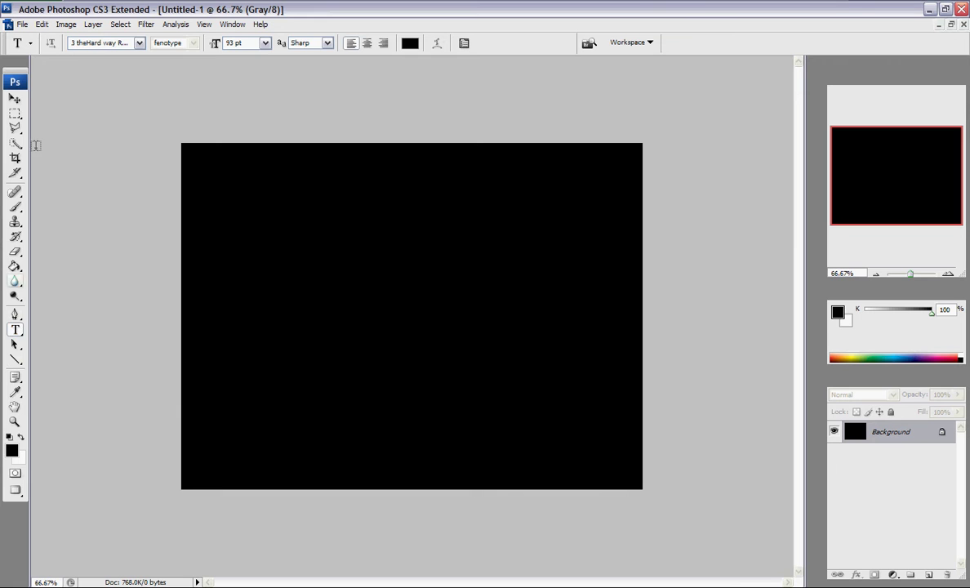
Select a ray-burst brush preset with a 2500 px Master Diameter
key(b)
right_click(227, 202)
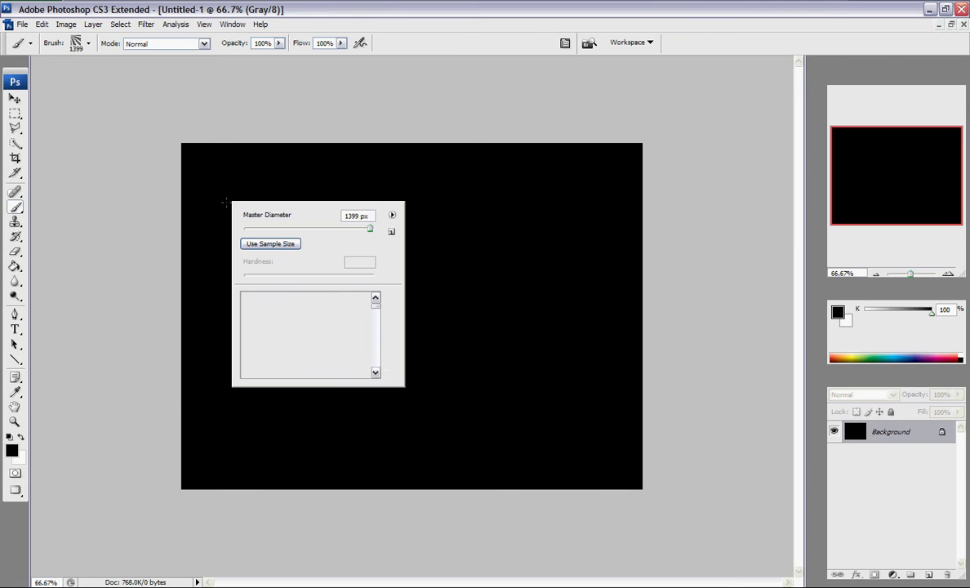
drag(377, 313, 377, 330)
click(375, 374)
click(375, 373)
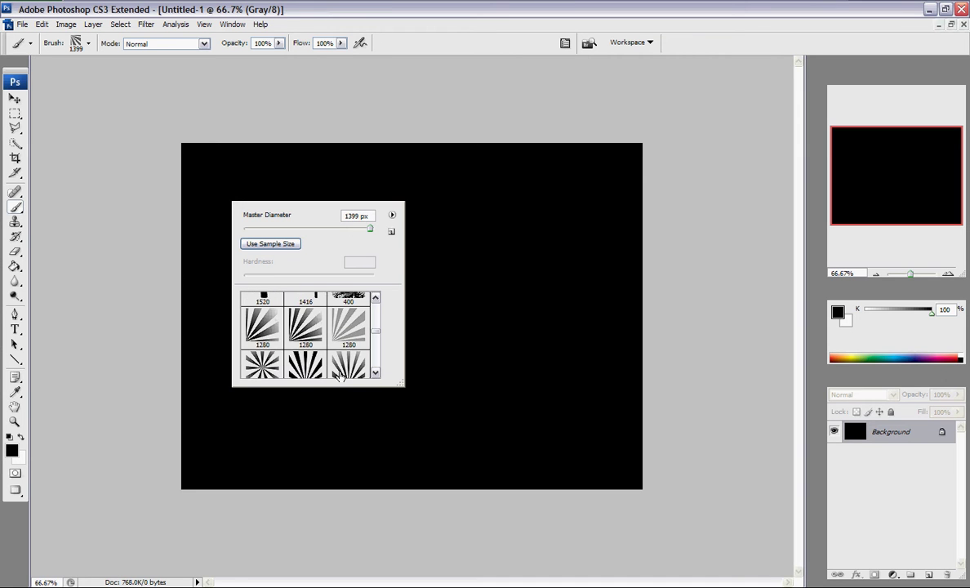
click(262, 365)
drag(372, 228, 396, 231)
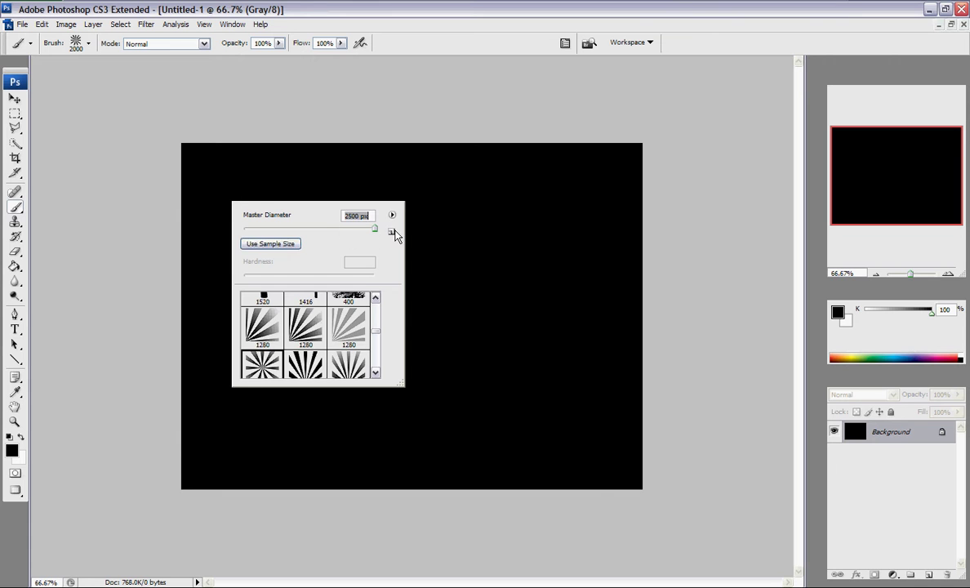
click(418, 324)
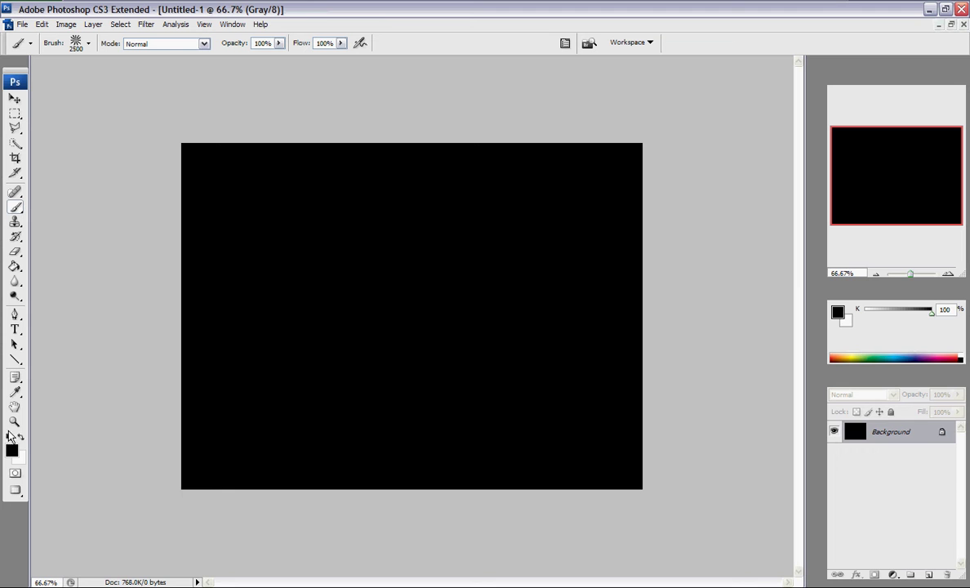
Swap colours and set the background colour to a mid grey
click(21, 437)
click(19, 458)
click(183, 446)
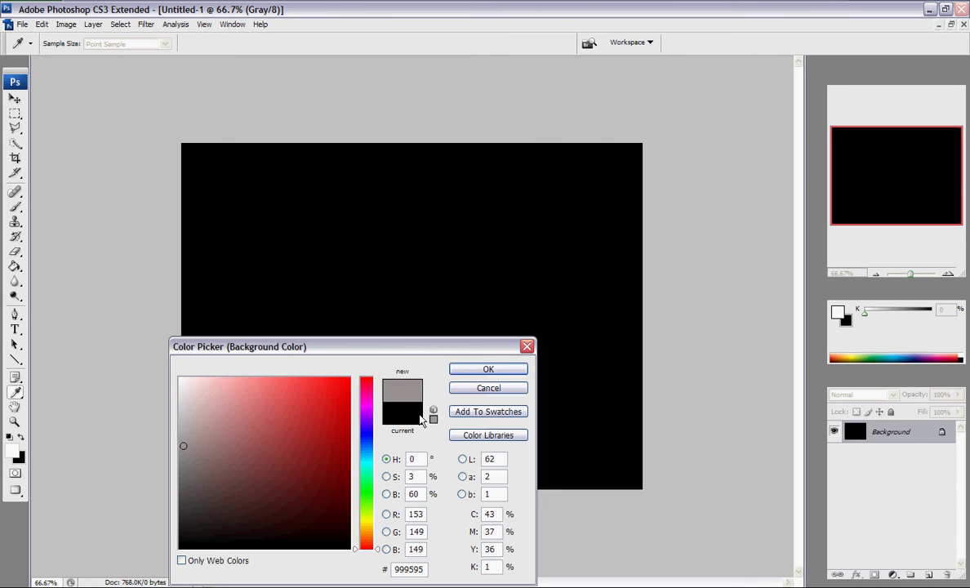
click(489, 369)
Test-stamp starburst brushes, including 2000 px and 1280 ray fans, undoing each trial
click(438, 329)
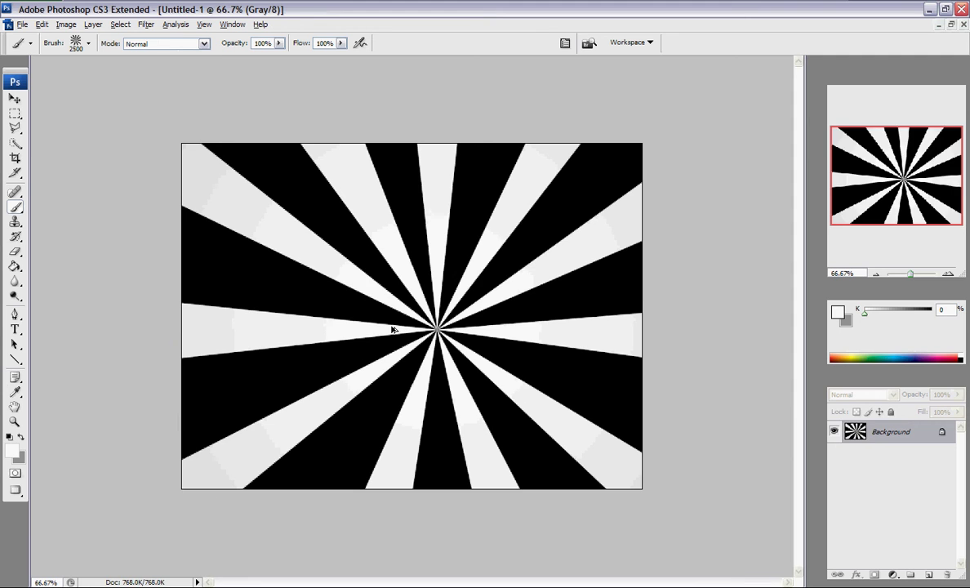
key(ctrl+z)
click(399, 320)
right_click(399, 321)
key(Escape)
key(ctrl+z)
right_click(416, 316)
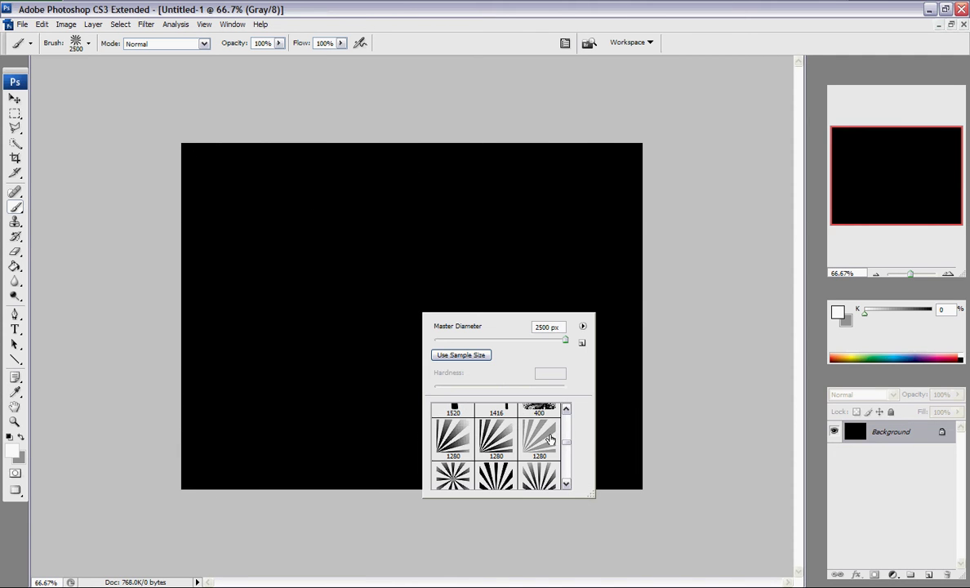
scroll(531, 452, down, 3)
click(458, 448)
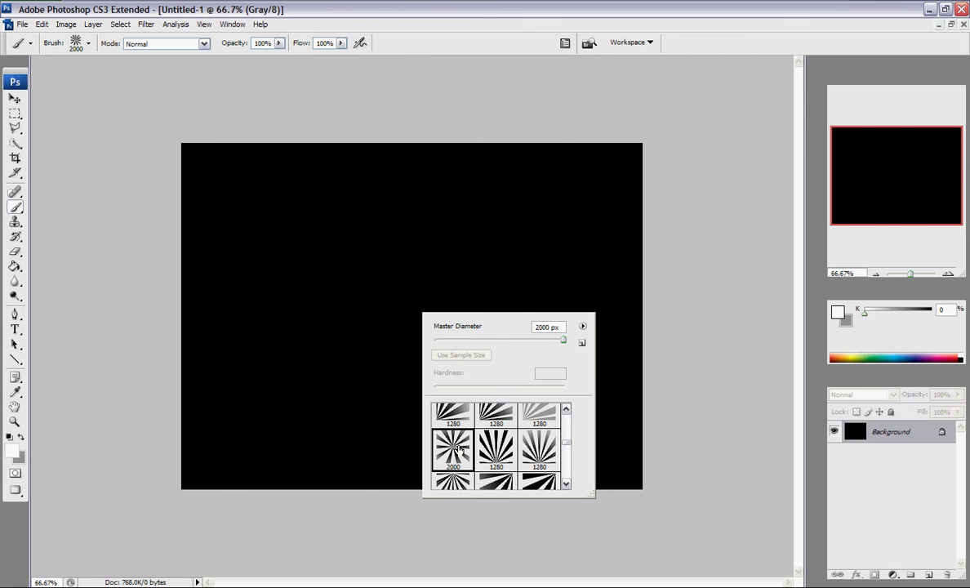
key(Escape)
click(407, 395)
key(ctrl+z)
right_click(407, 369)
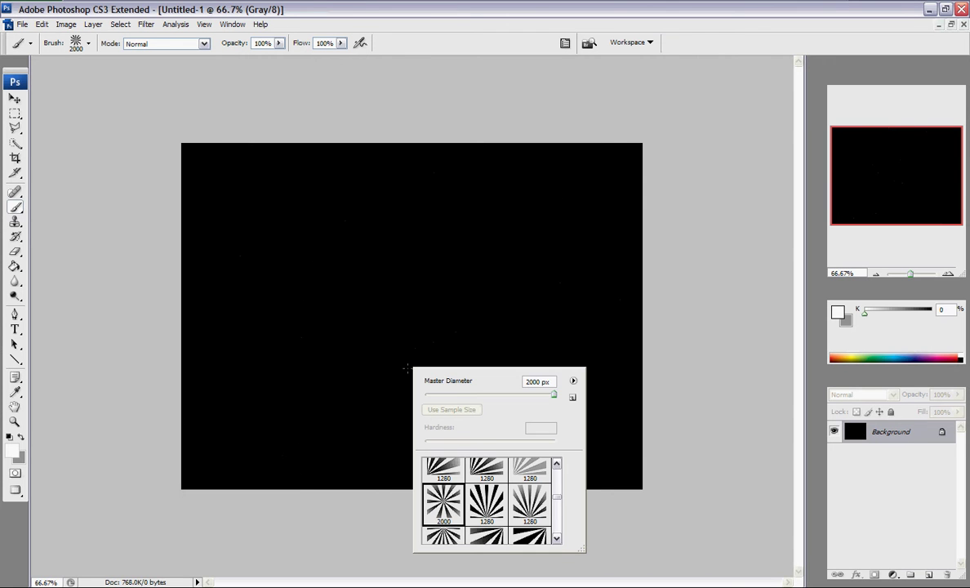
click(443, 467)
key(Escape)
click(304, 330)
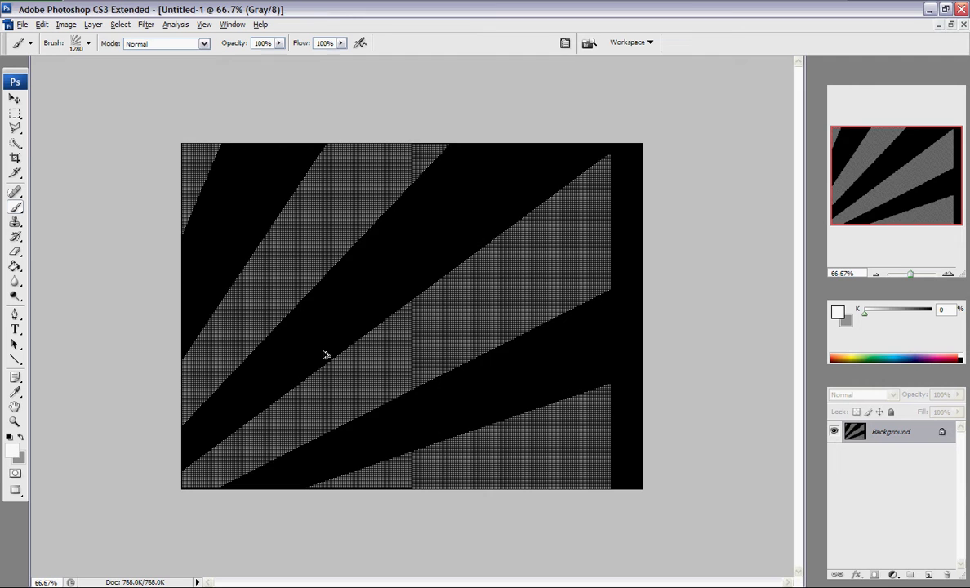
key(ctrl+z)
Swap colours to paint grey and trial ray-fan stamps at several spots, undoing each
click(22, 437)
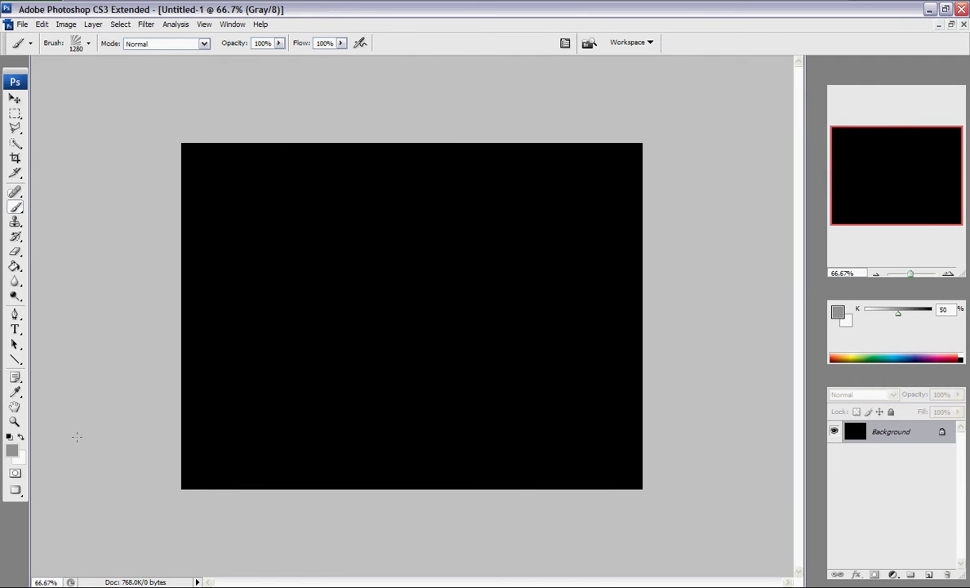
click(227, 350)
key(ctrl+z)
click(417, 310)
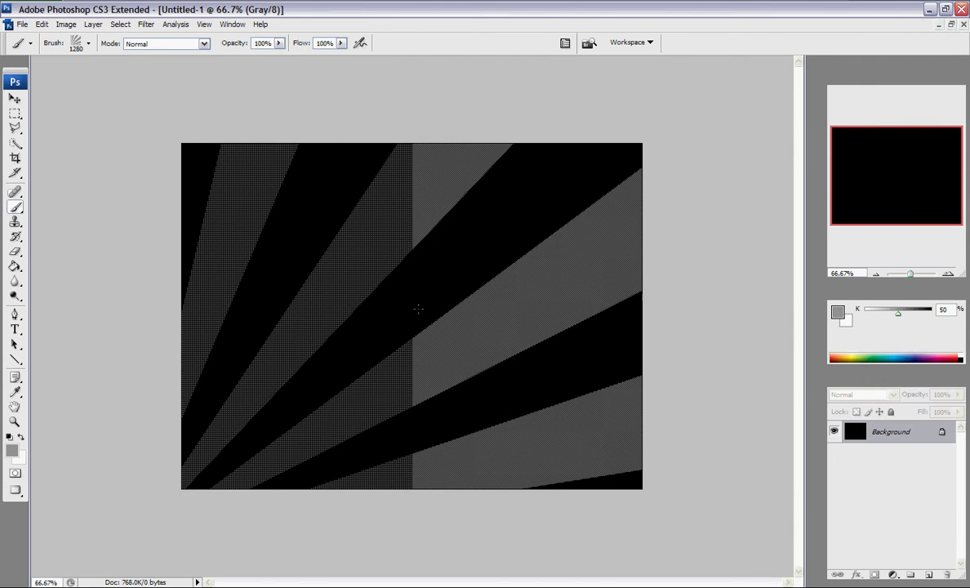
key(ctrl+z)
click(495, 234)
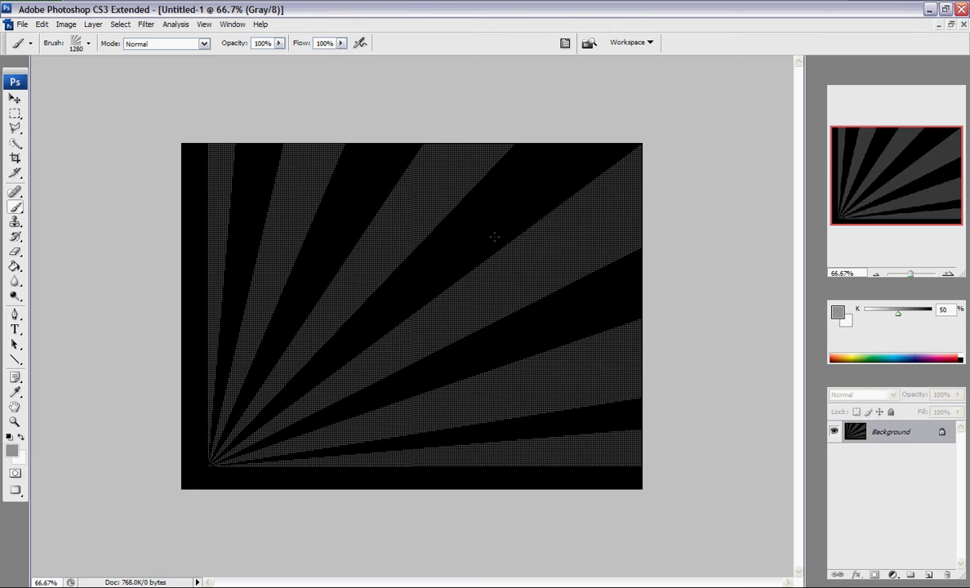
key(ctrl+z)
click(475, 254)
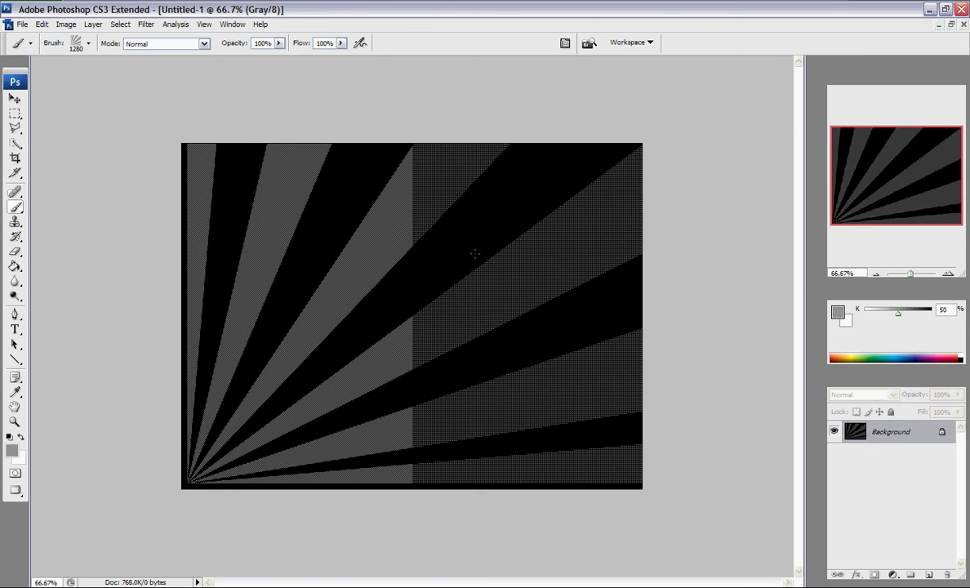
key(ctrl+z)
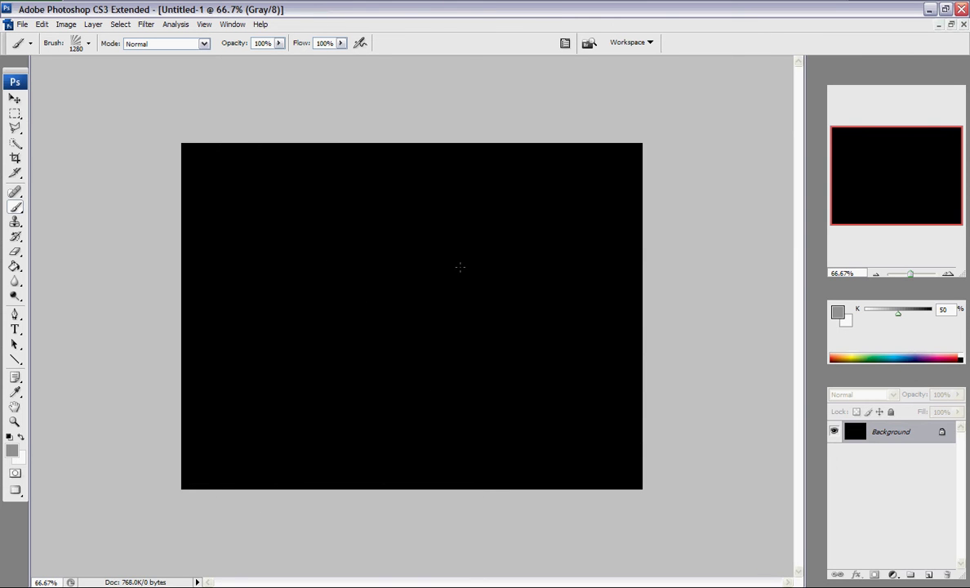
click(296, 343)
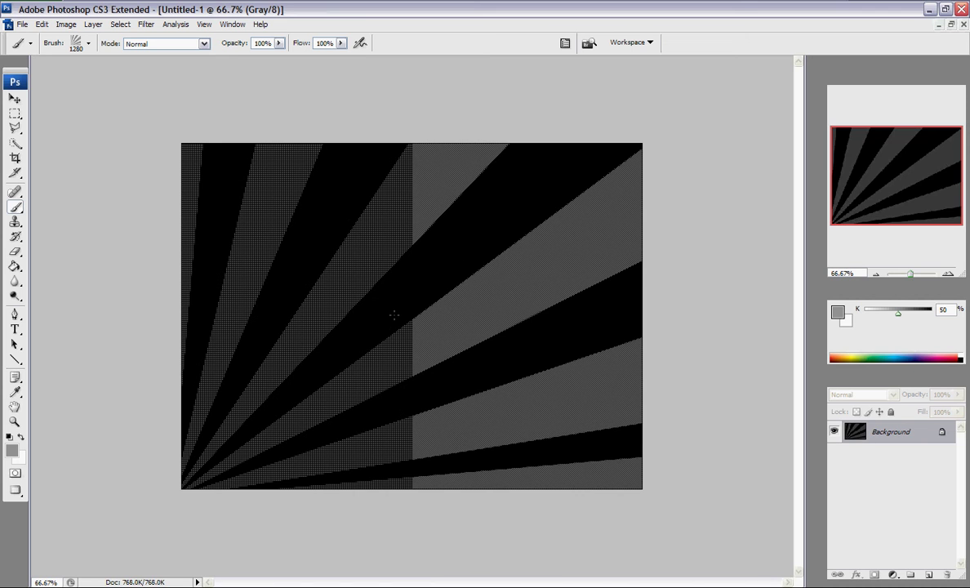
key(ctrl+z)
Pick another 1280 ray brush and stamp grey rays fanning up from the bottom centre
right_click(394, 314)
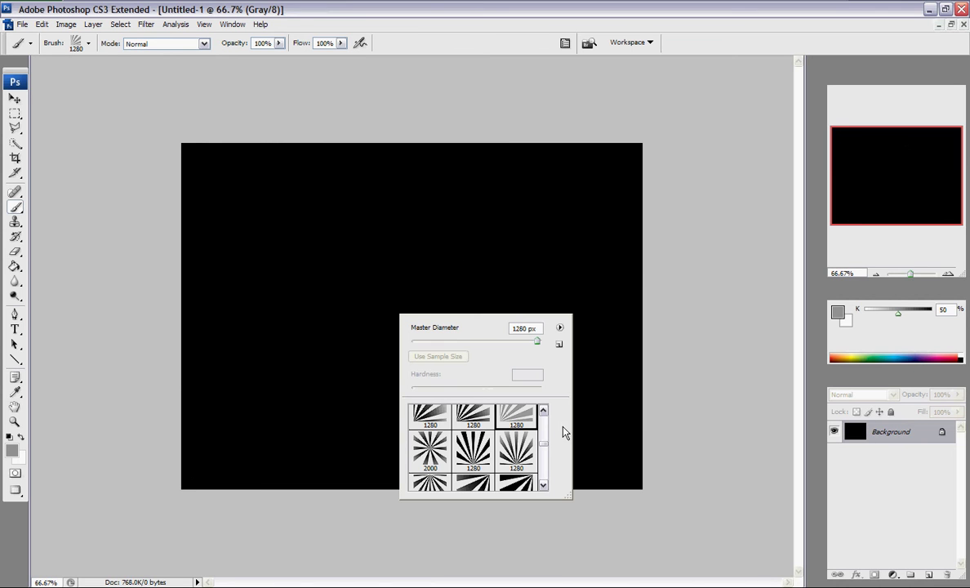
click(543, 411)
click(517, 449)
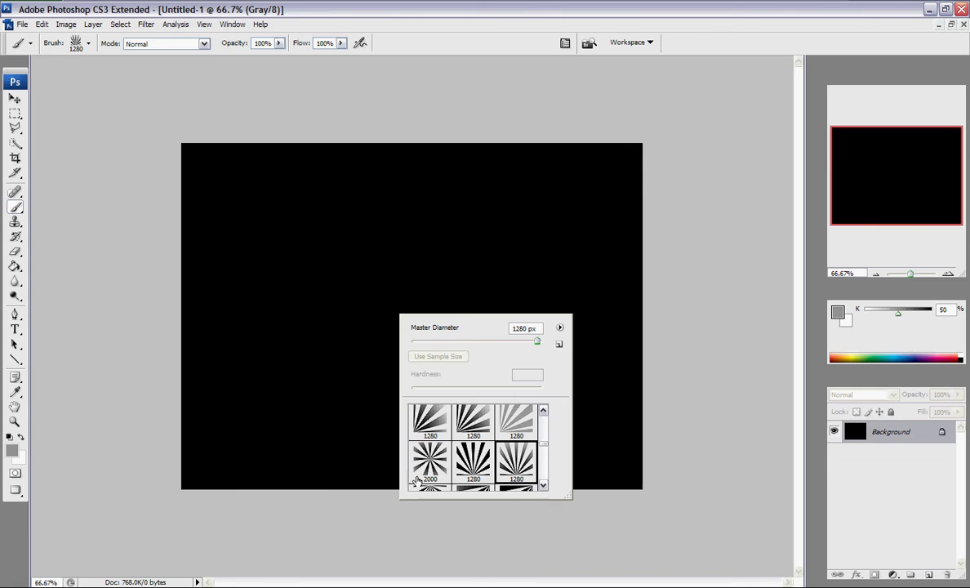
click(390, 482)
click(391, 483)
key(ctrl+z)
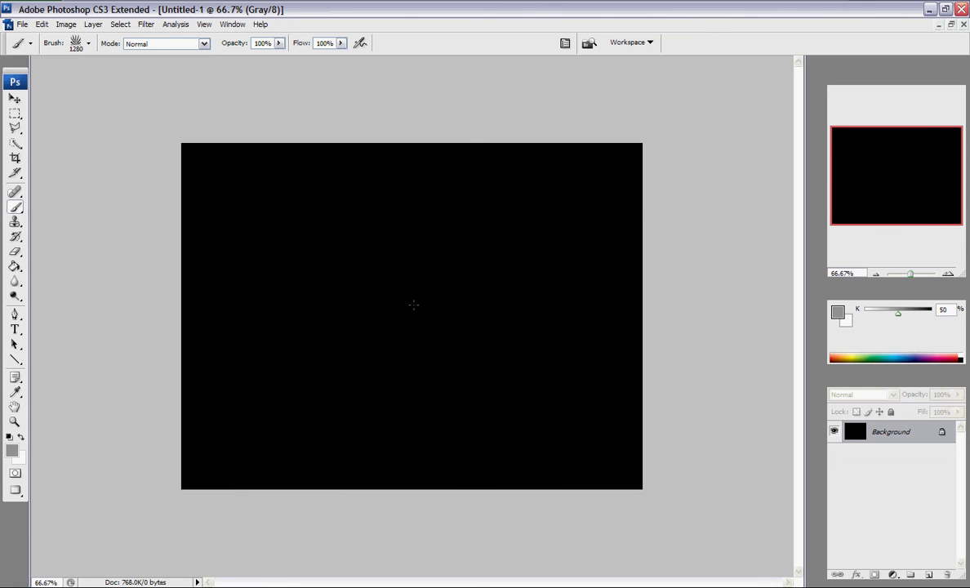
click(395, 205)
key(ctrl+z)
click(402, 292)
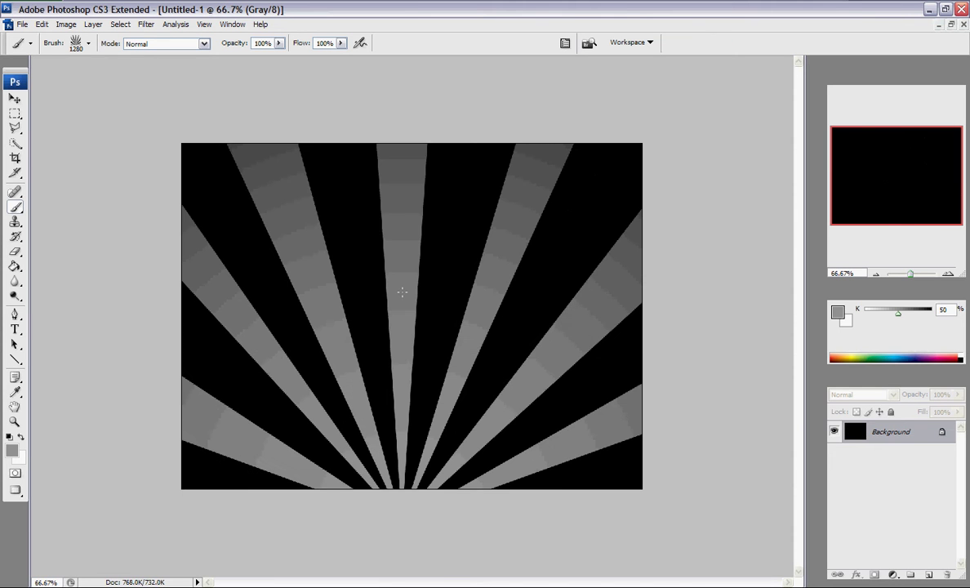
Draw a paragraph text box and type 'BCDesings' in white
key(t)
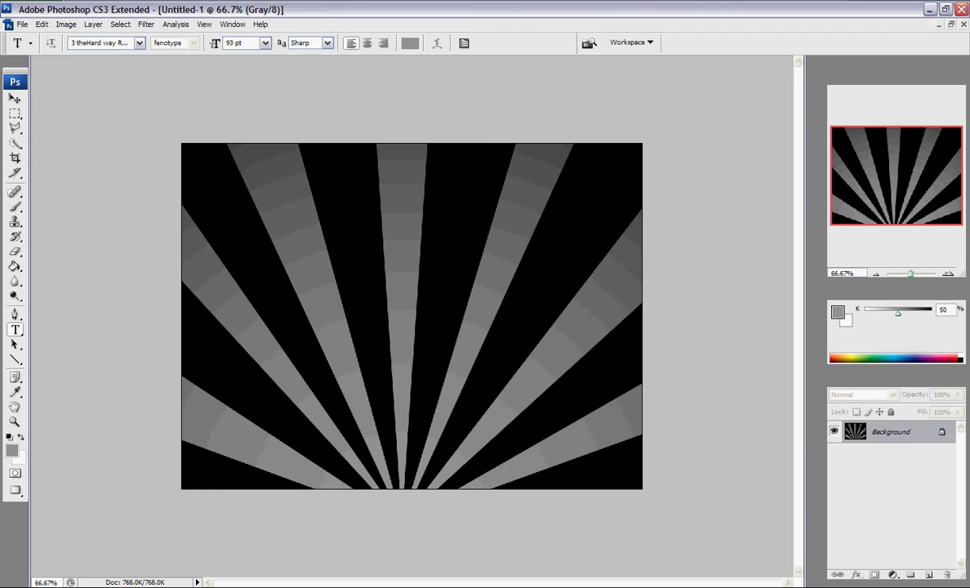
drag(205, 357, 626, 180)
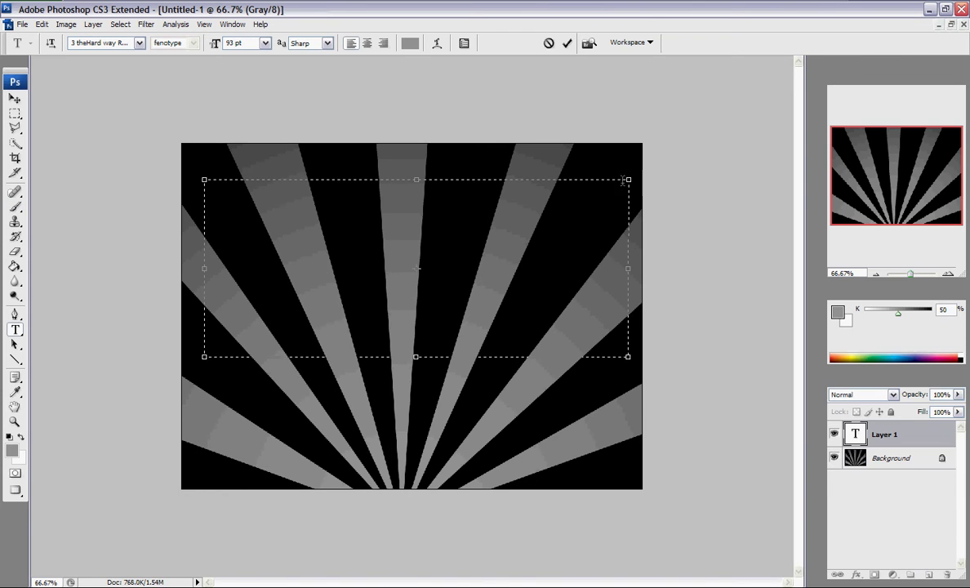
text(NOBODY)
key(BackSpace)
key(BackSpace)
key(BackSpace)
key(BackSpace)
key(BackSpace)
key(BackSpace)
click(22, 436)
text(BH)
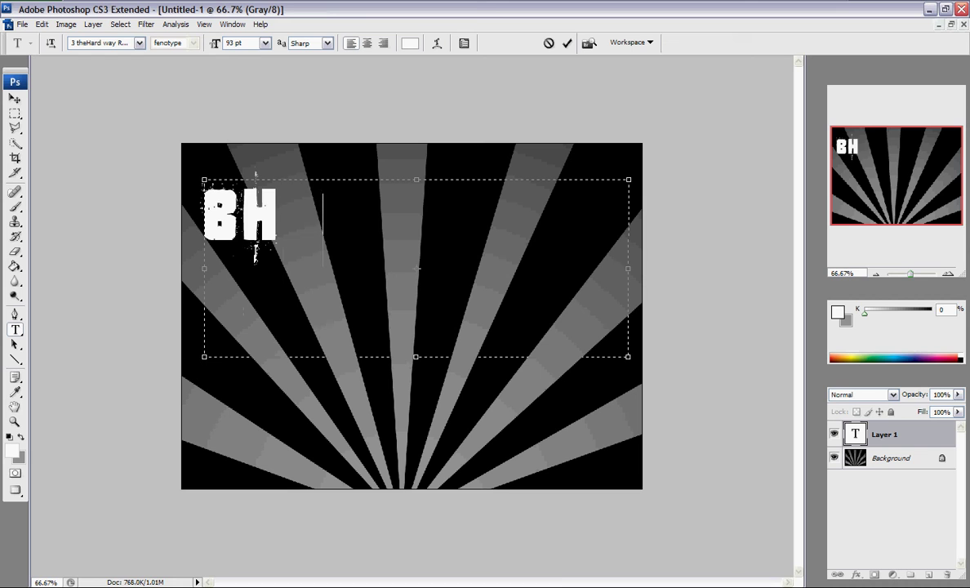
key(BackSpace)
key(BackSpace)
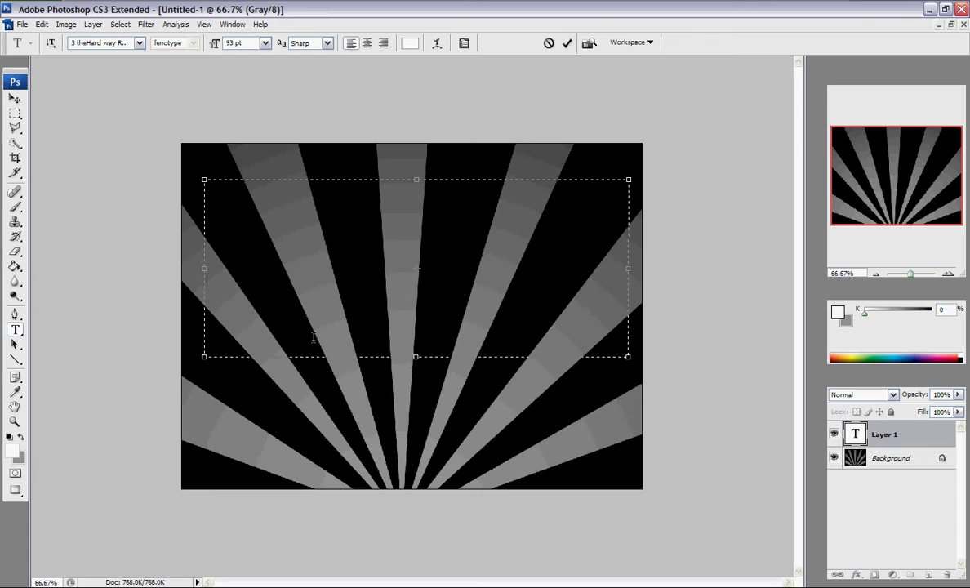
text(BCD)
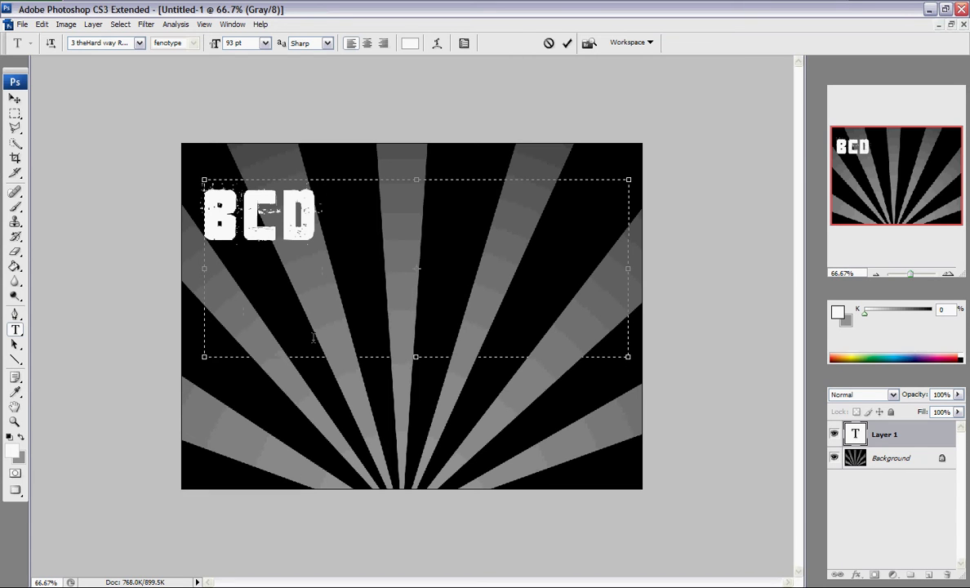
text(esi)
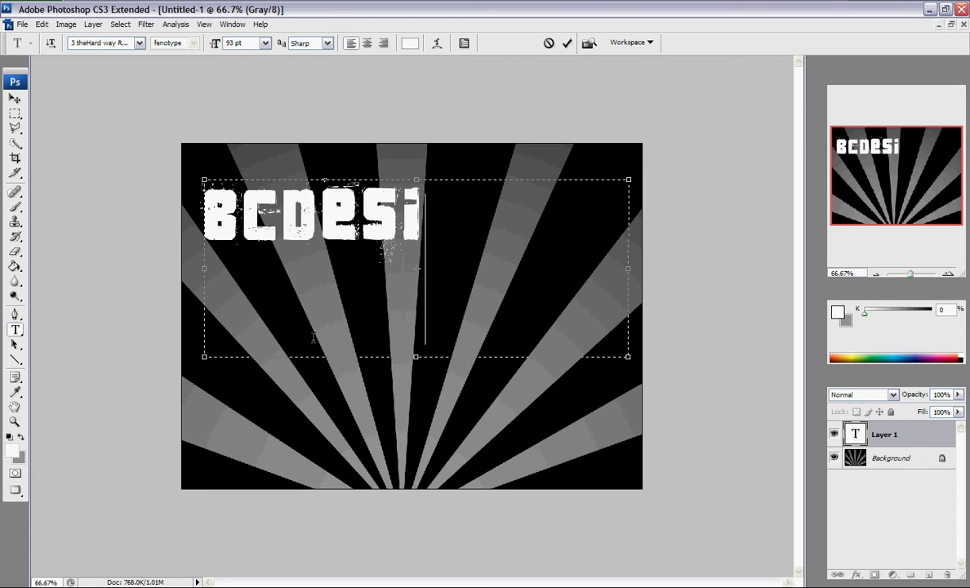
text(ngs)
Shift and shrink the text box around the word, then commit the text
drag(433, 432, 460, 452)
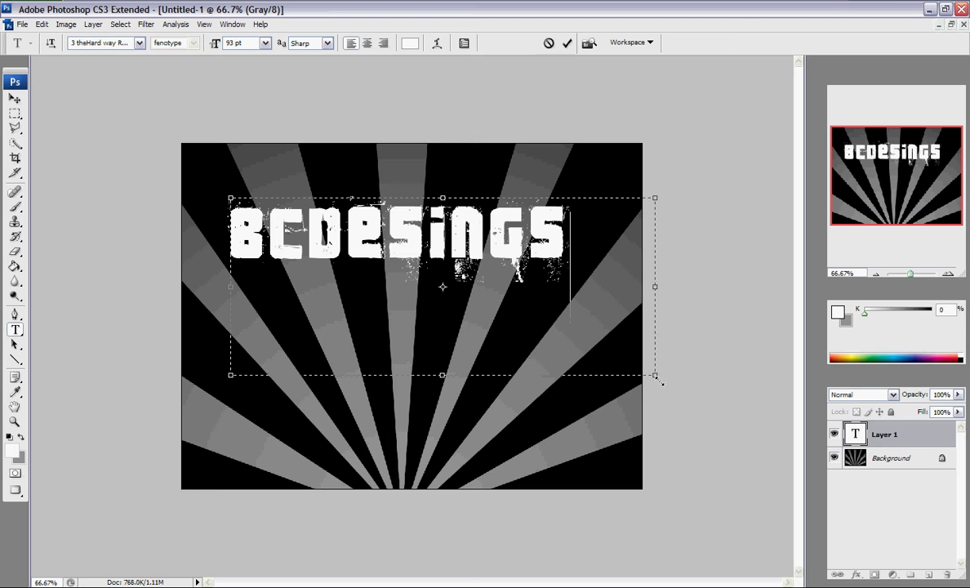
drag(658, 379, 588, 283)
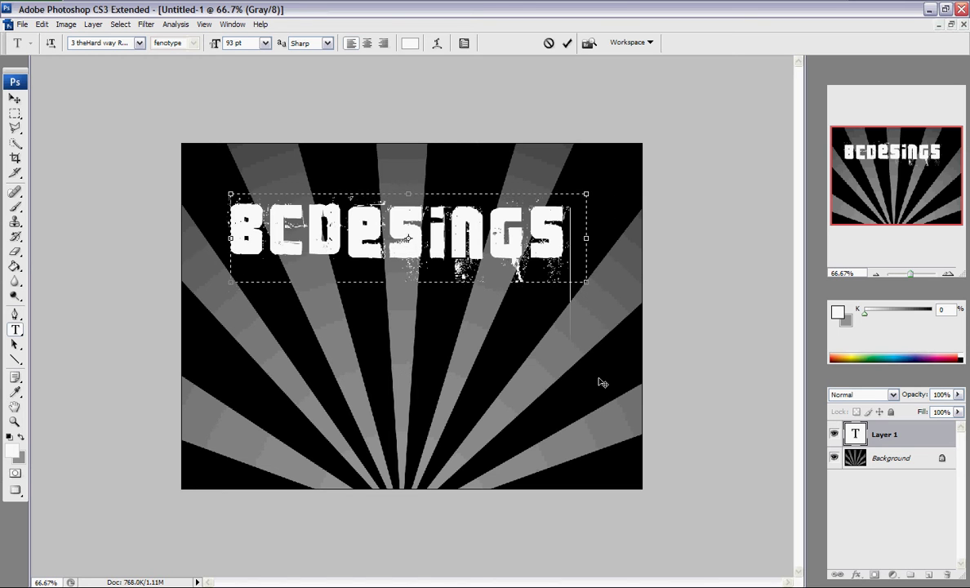
click(944, 436)
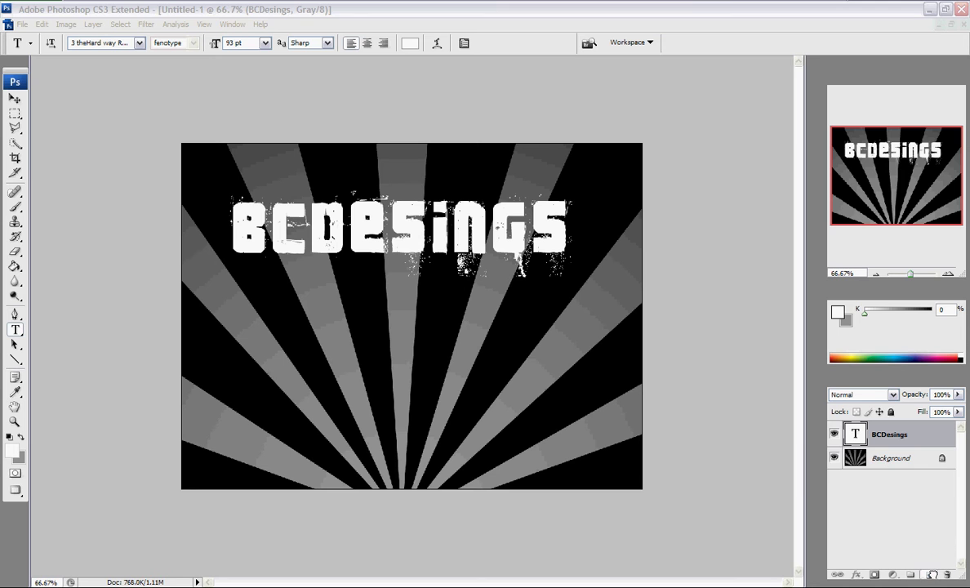
Duplicate the BCDesings text layer and flip the copy vertically
drag(933, 574, 930, 574)
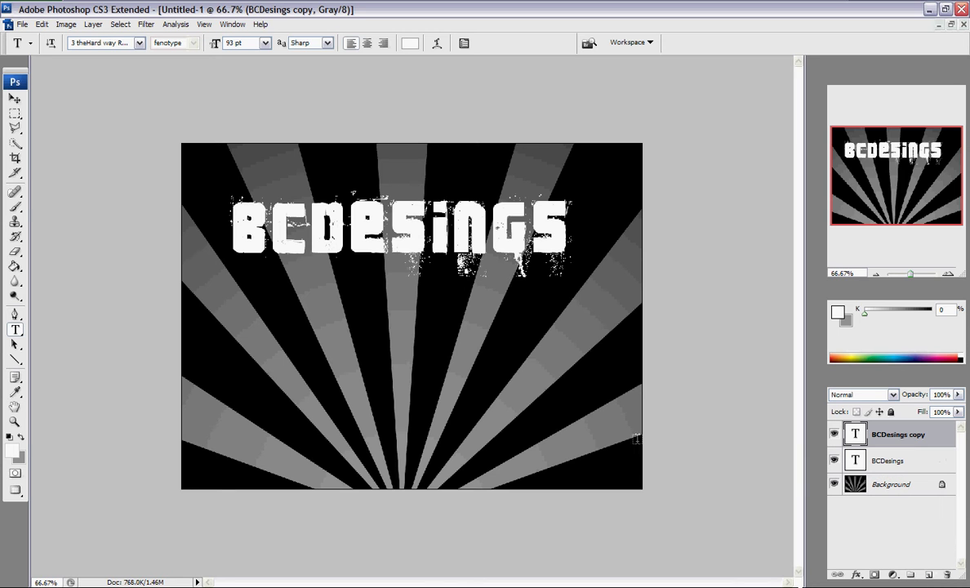
click(40, 25)
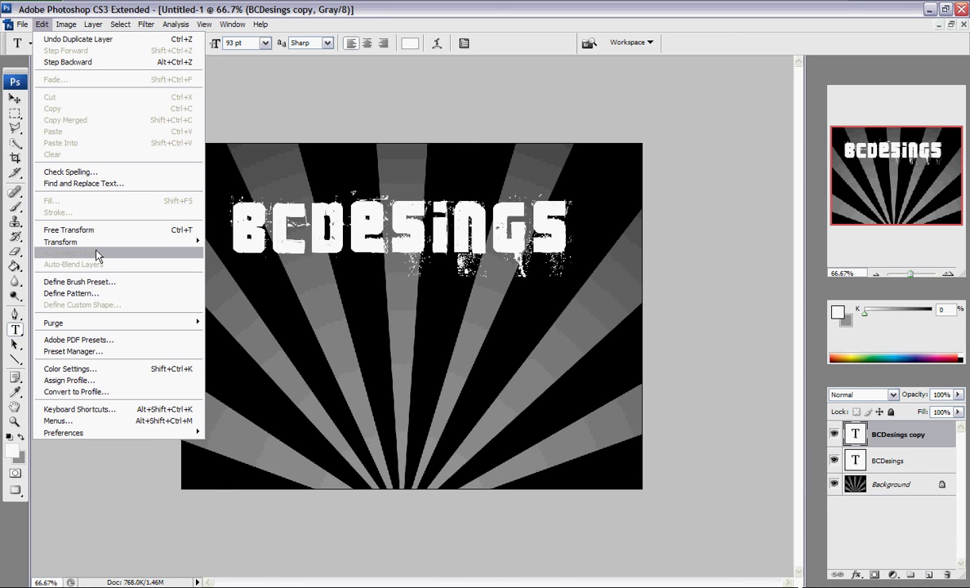
mouse_move(90, 242)
click(231, 386)
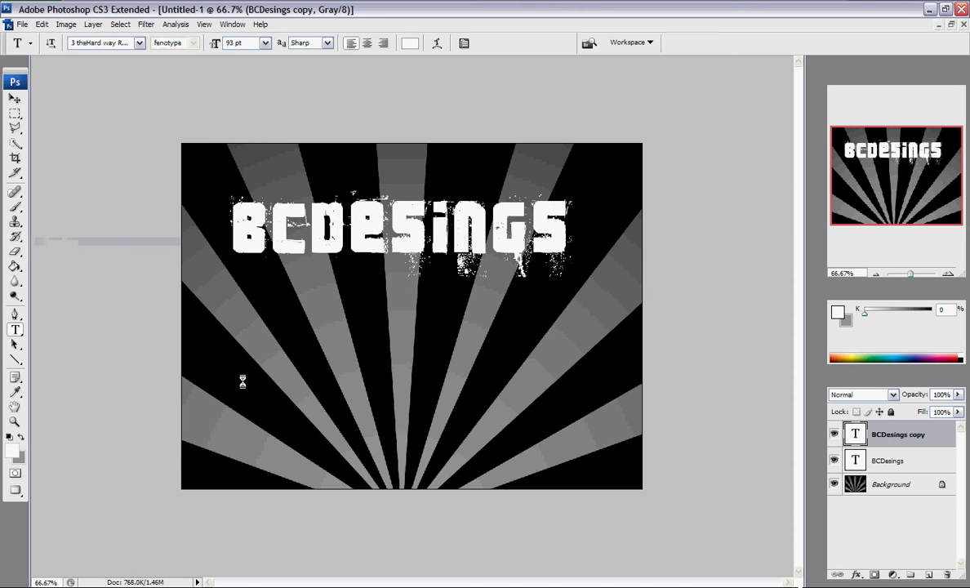
Move the flipped copy just below the original and add a Gradient Overlay style
click(14, 99)
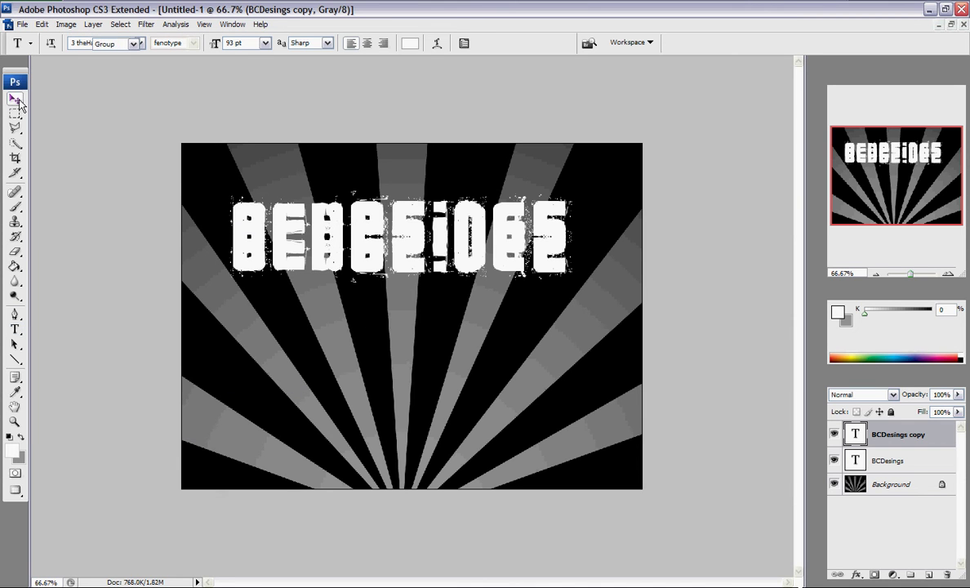
drag(249, 257, 253, 286)
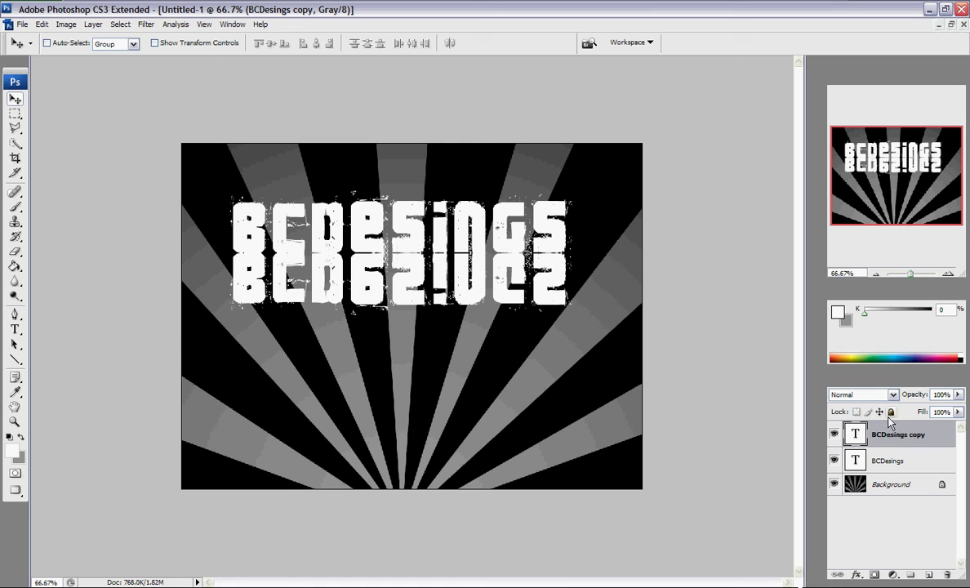
double_click(893, 446)
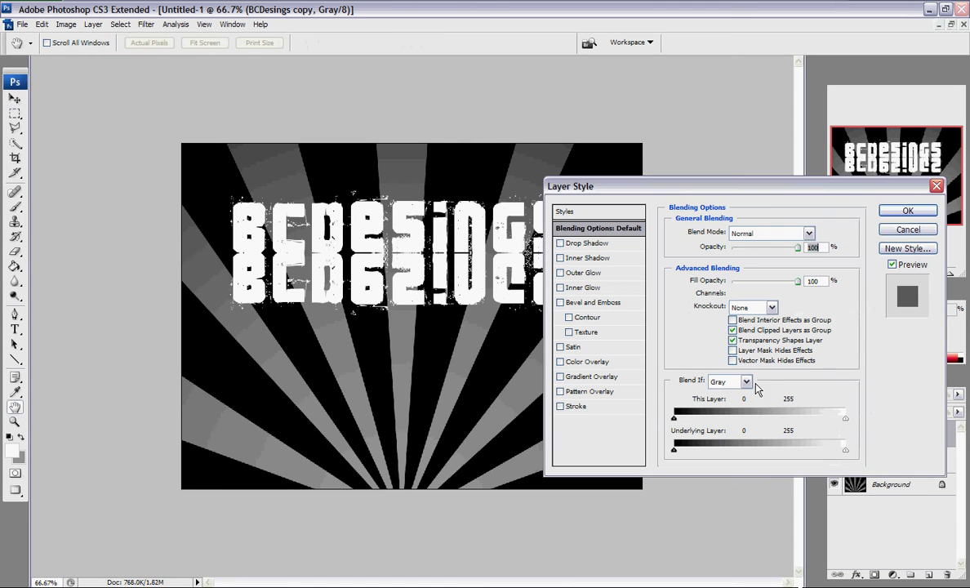
click(594, 377)
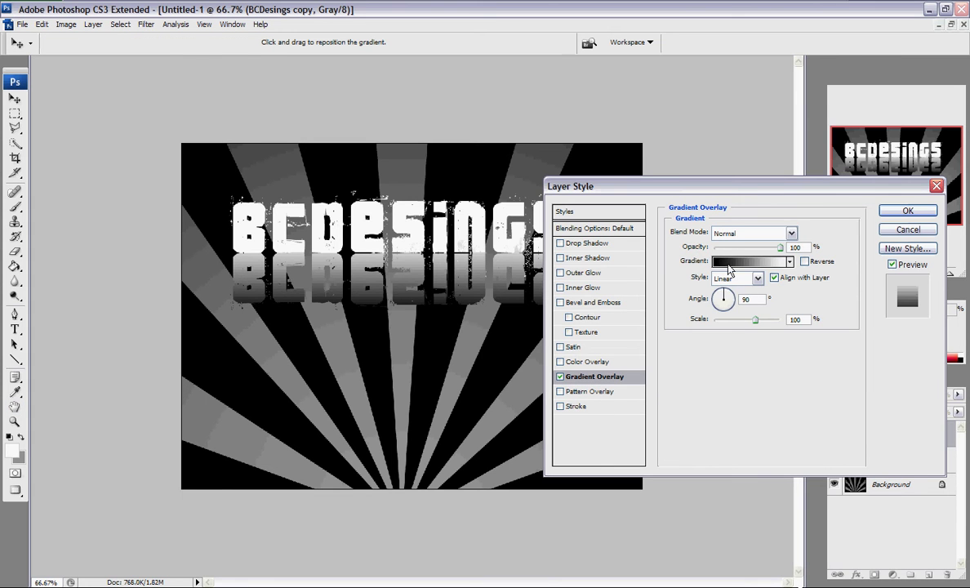
Try adding and adjusting colour stops in the Gradient Editor, then cancel
click(747, 261)
click(604, 295)
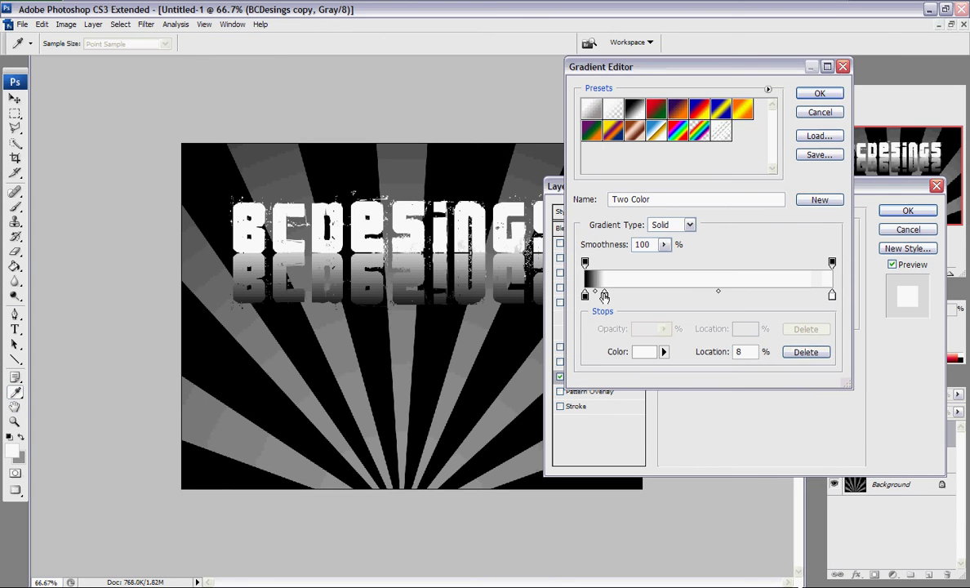
click(832, 295)
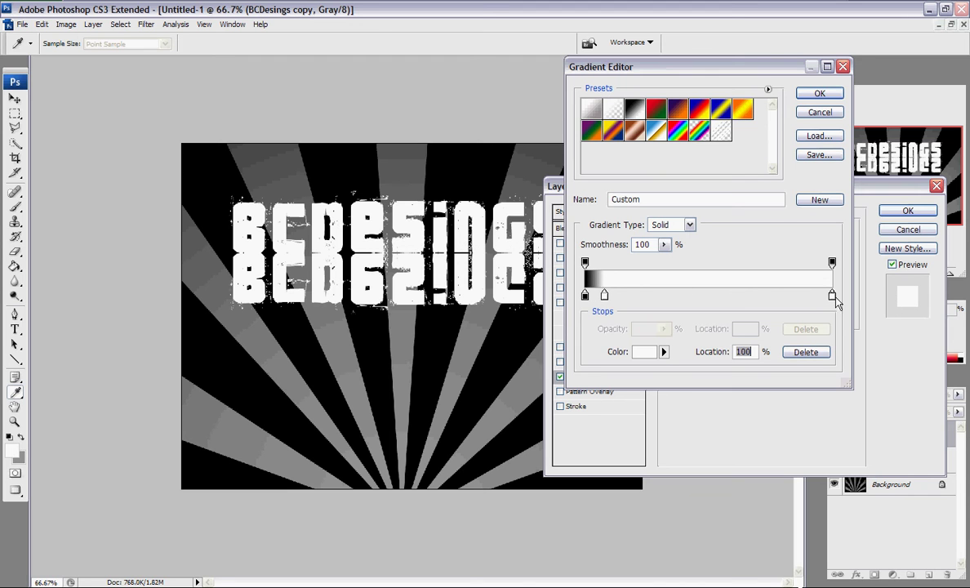
text(38)
click(701, 312)
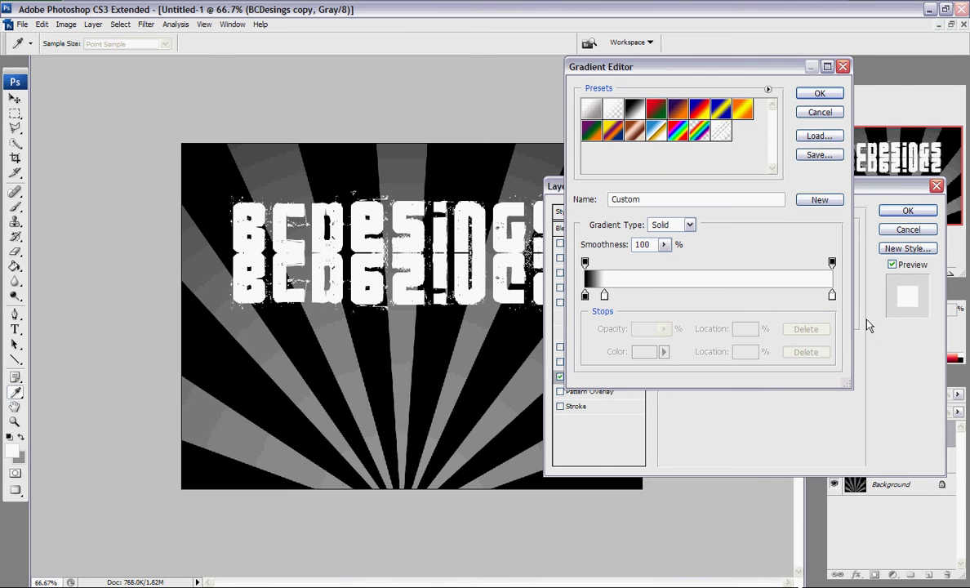
click(843, 116)
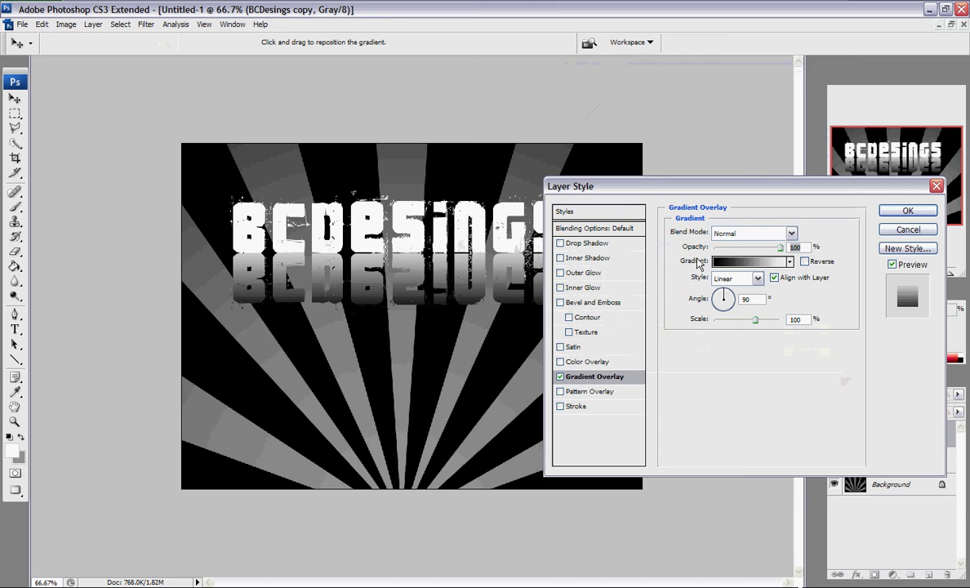
Experiment again with moving the black and white gradient stops, then cancel
click(741, 264)
mouse_move(585, 296)
mouse_down()
mouse_move(687, 298)
mouse_move(587, 296)
mouse_up()
click(585, 296)
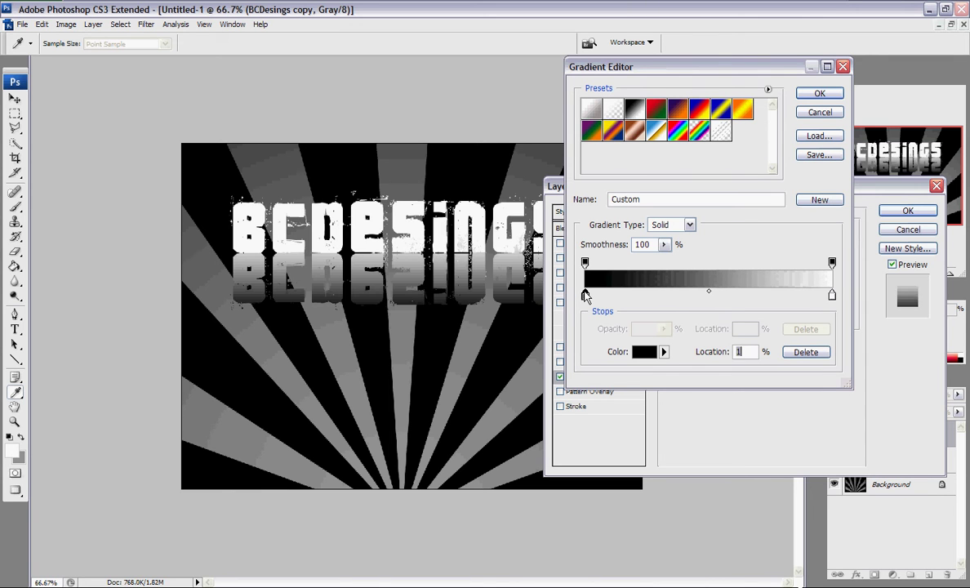
click(832, 296)
mouse_move(832, 262)
mouse_down()
mouse_move(818, 262)
mouse_move(832, 262)
mouse_up()
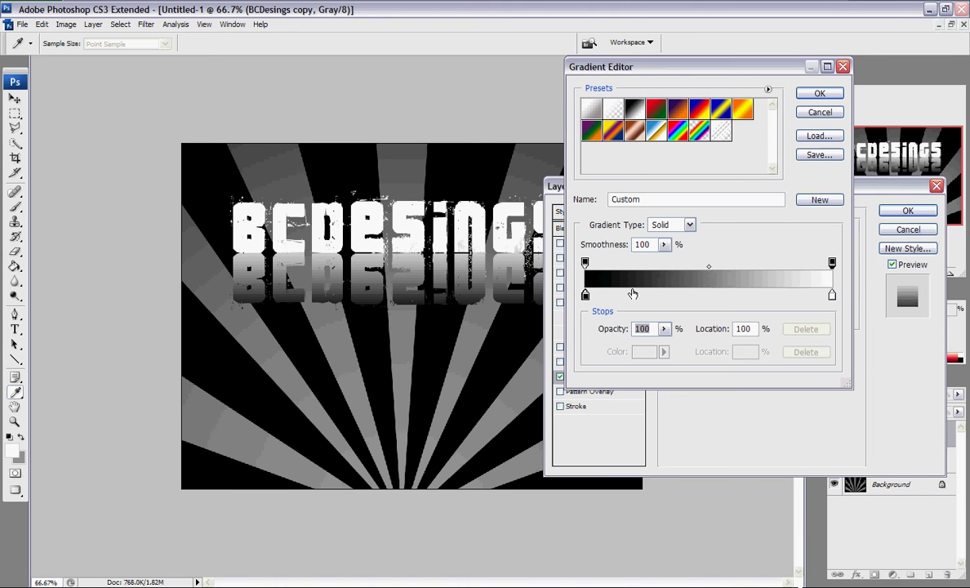
drag(587, 295, 714, 297)
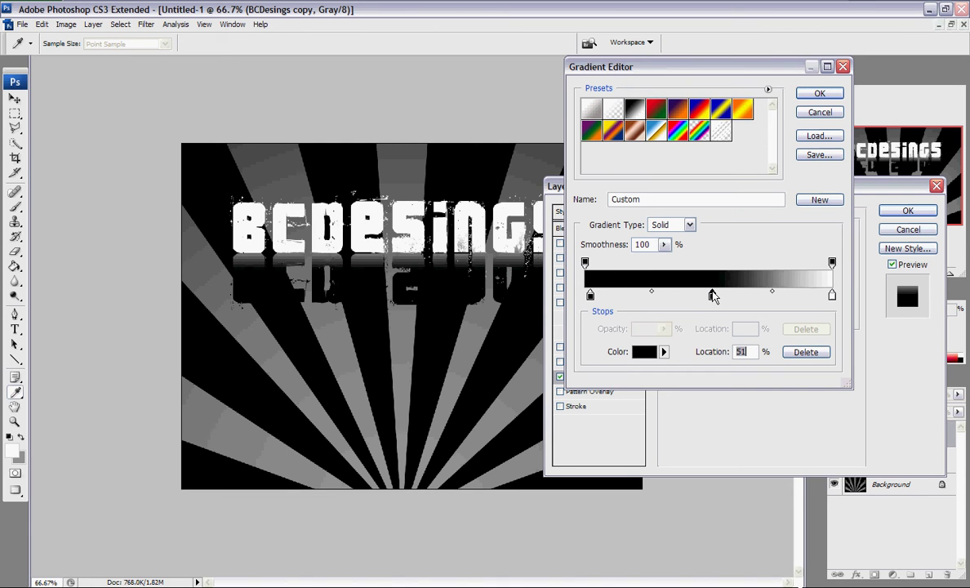
drag(709, 294, 778, 214)
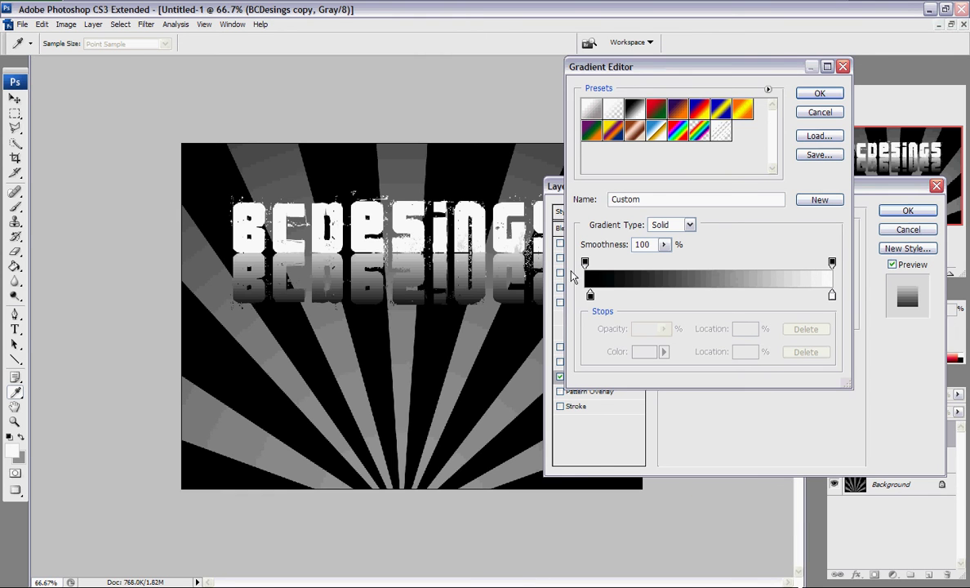
click(815, 116)
Keep the default black-to-white gradient and apply the Gradient Overlay
click(682, 261)
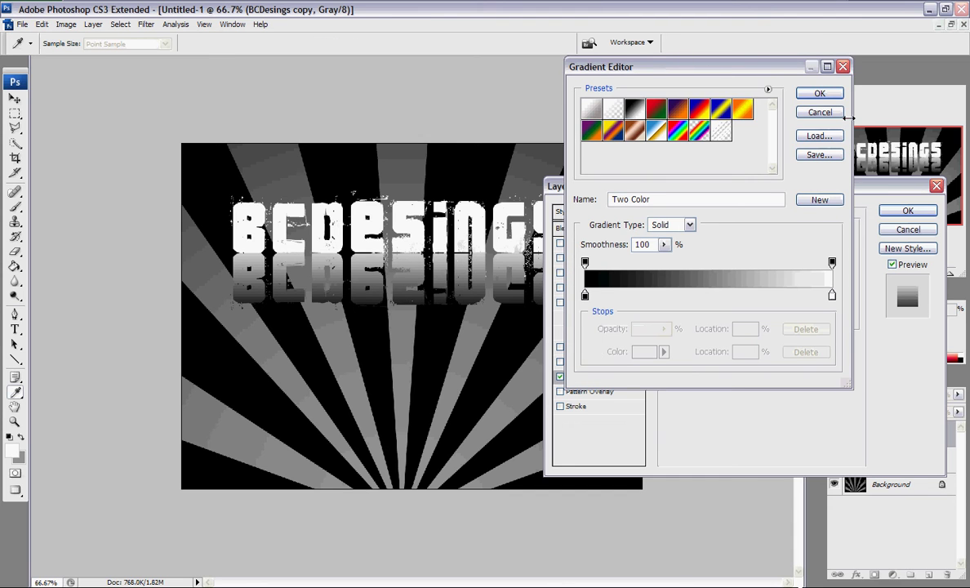
click(820, 113)
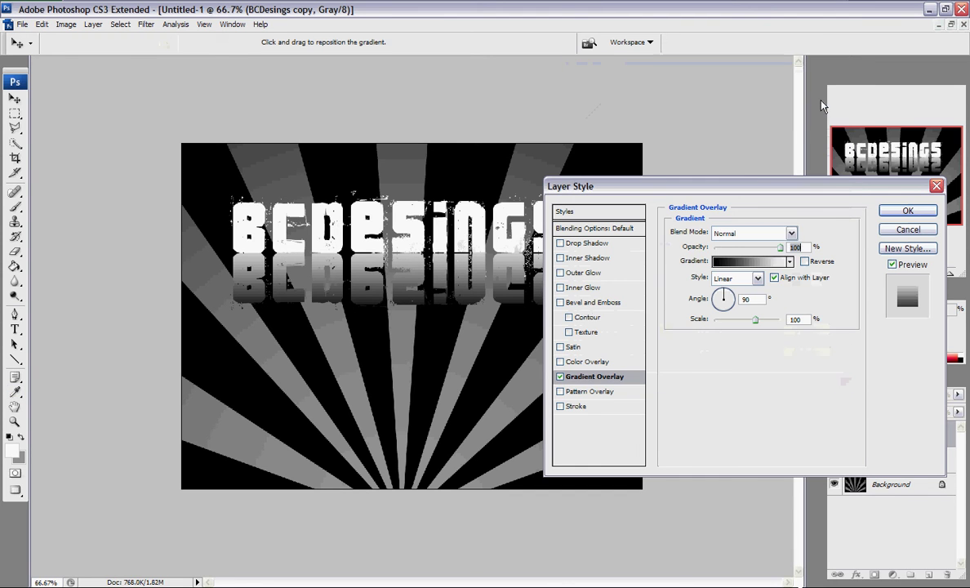
click(908, 211)
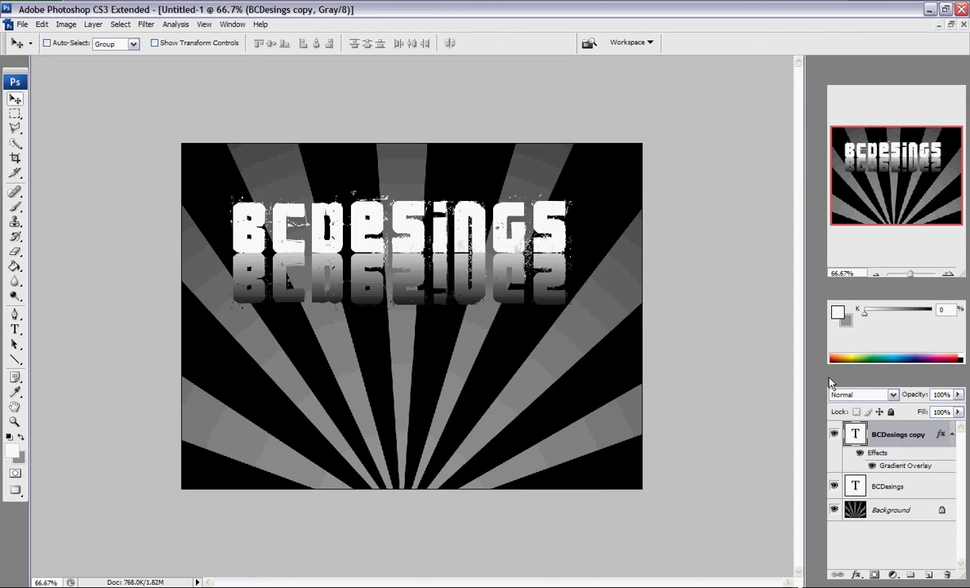
Draw a text box in the lower canvas and type the 'graphic disiner' line
key(t)
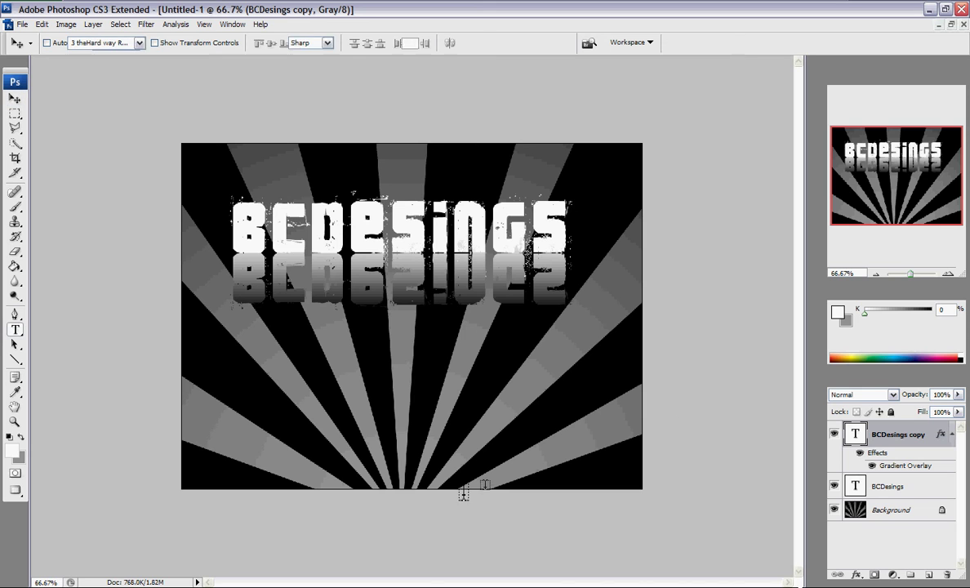
drag(241, 370, 572, 467)
text(rafic)
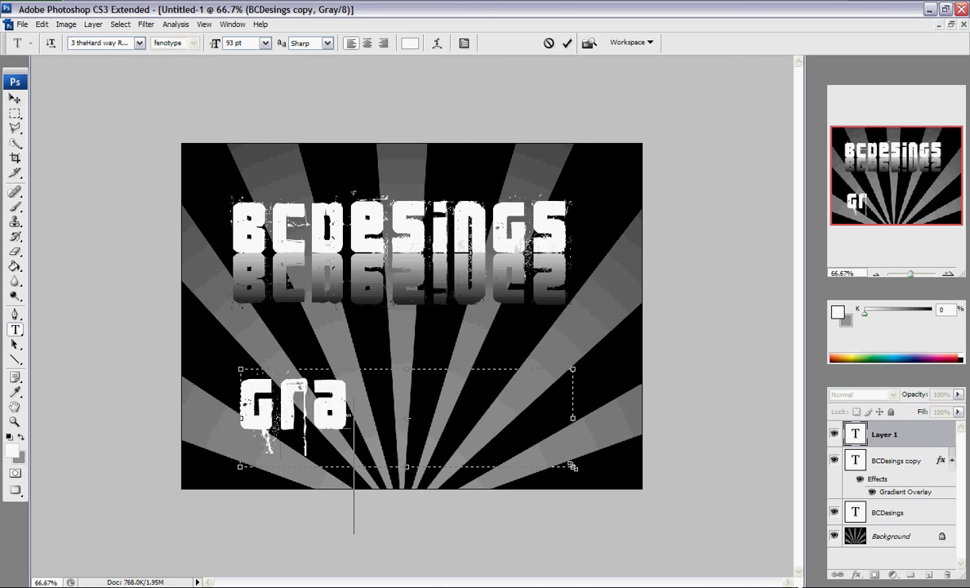
key(BackSpace)
key(BackSpace)
key(BackSpace)
text(phi)
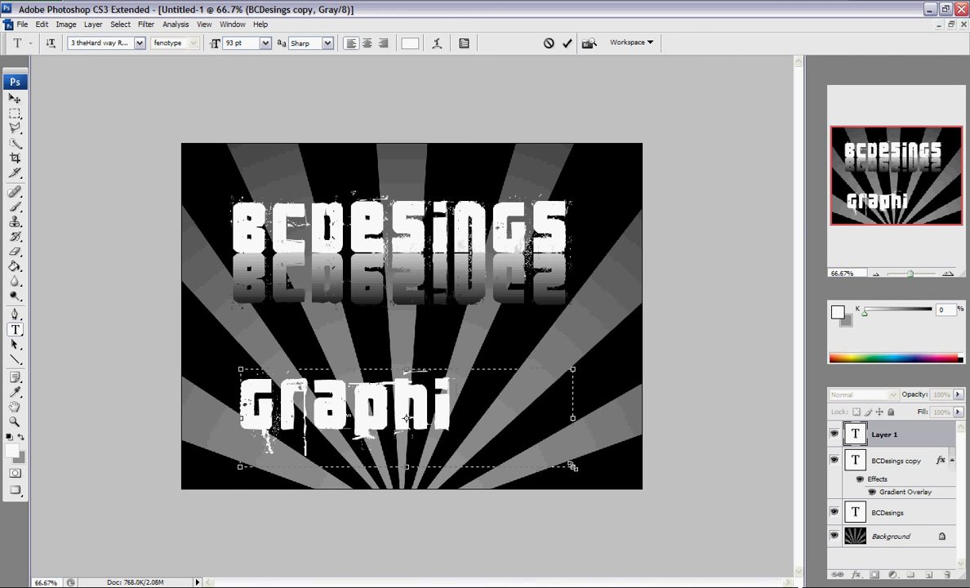
text(cd)
key(BackSpace)
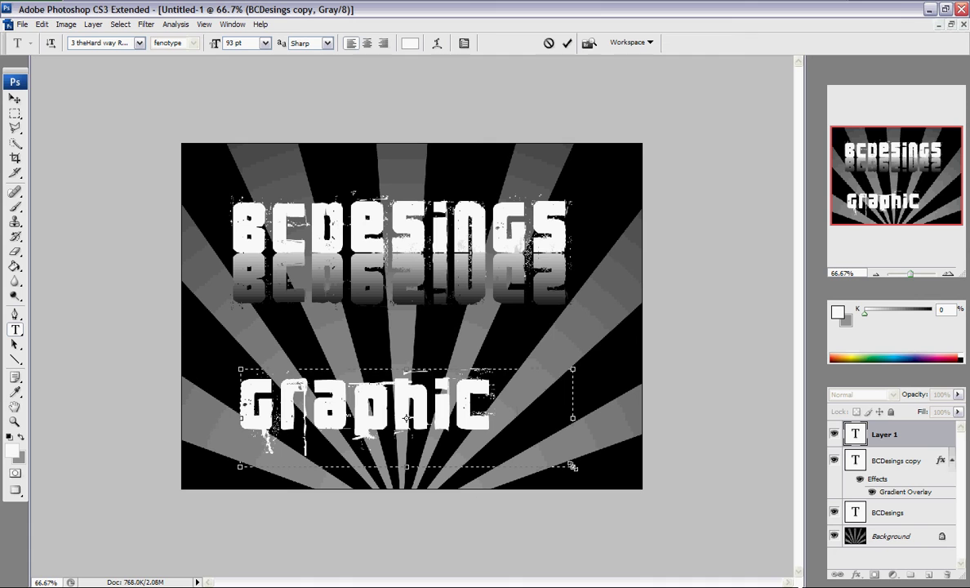
Reduce the text to about 53 pt and fit its box below the reflection
key(ctrl+a)
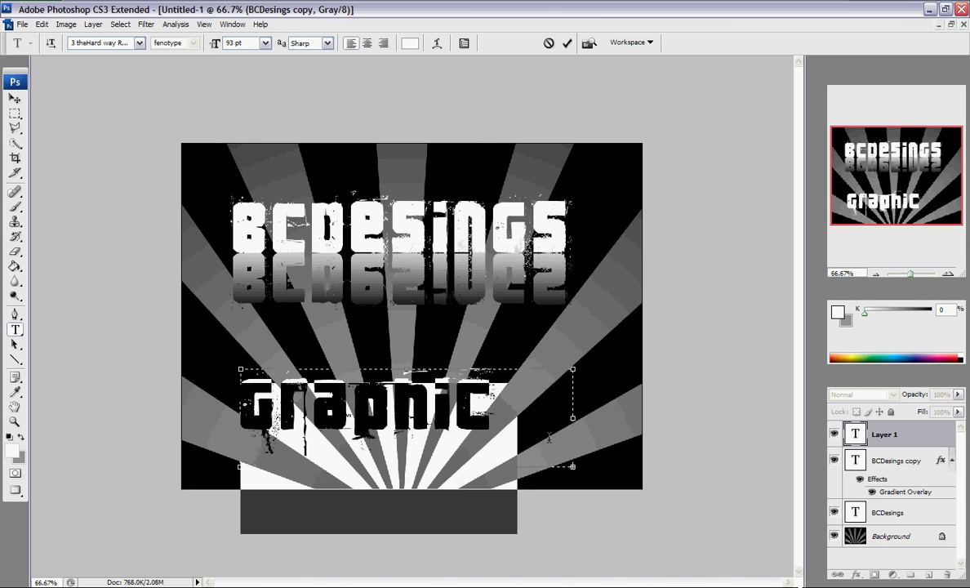
drag(210, 44, 187, 49)
drag(392, 465, 382, 405)
drag(562, 406, 628, 370)
drag(621, 445, 622, 468)
double_click(915, 441)
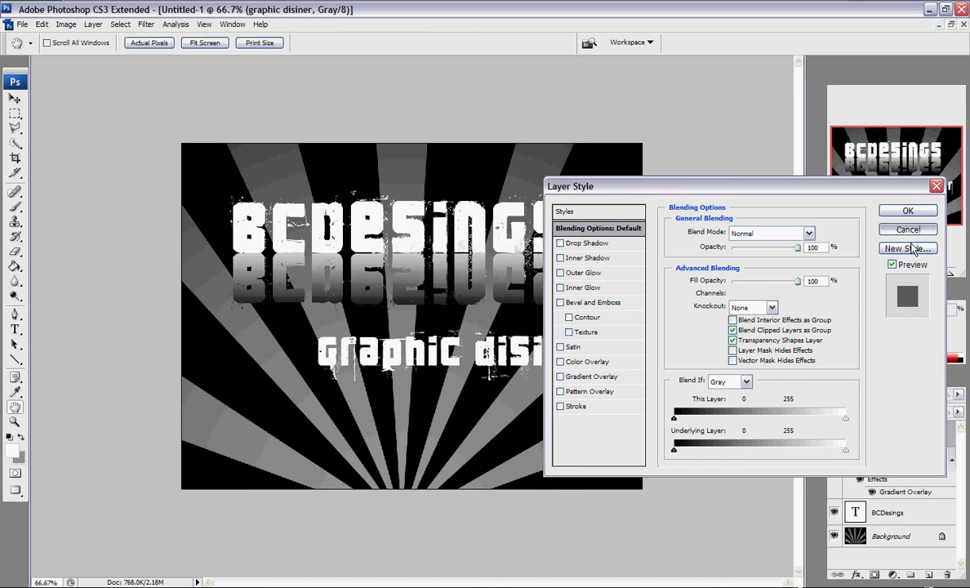
click(908, 230)
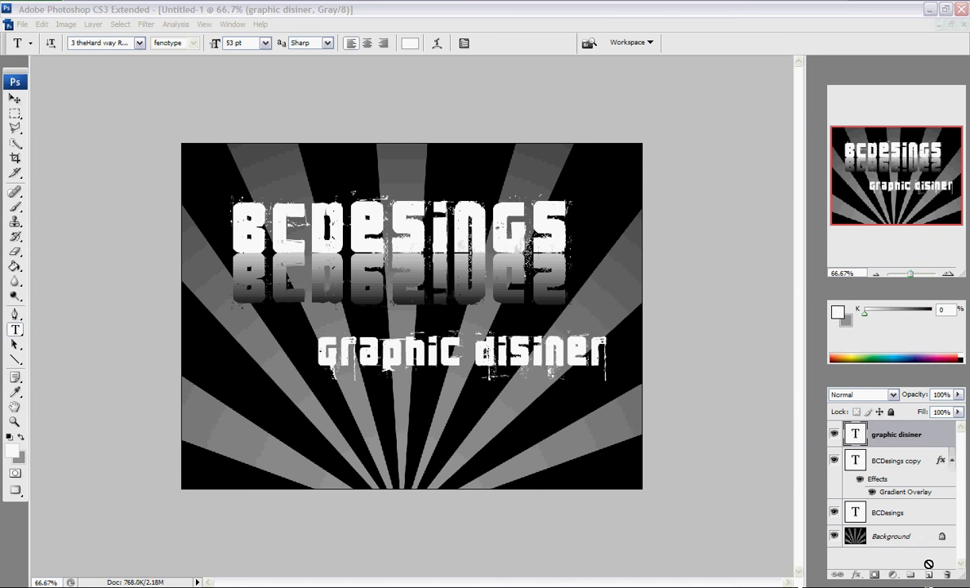
Duplicate the 'graphic disiner' layer with Ctrl+J and flip the copy vertically
key(ctrl+j)
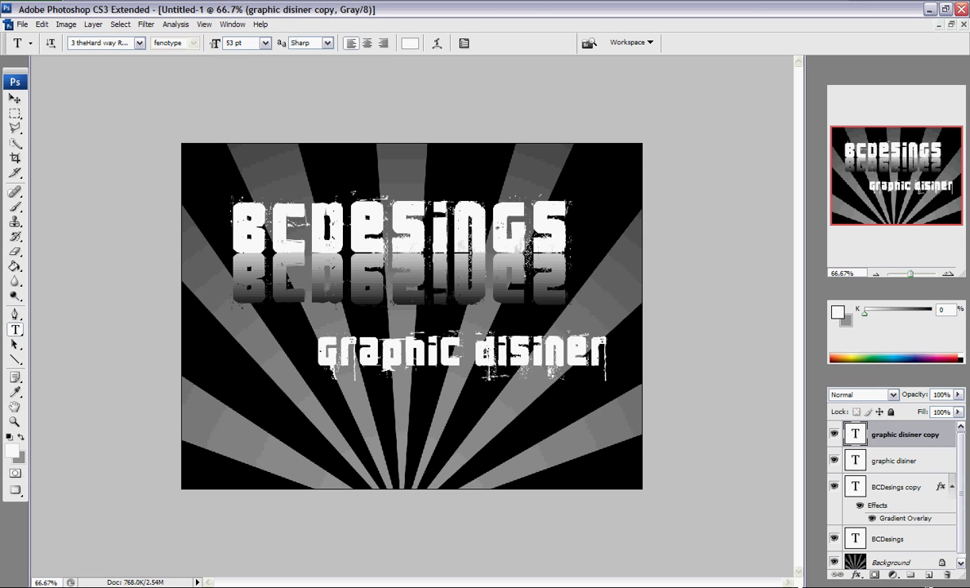
click(22, 24)
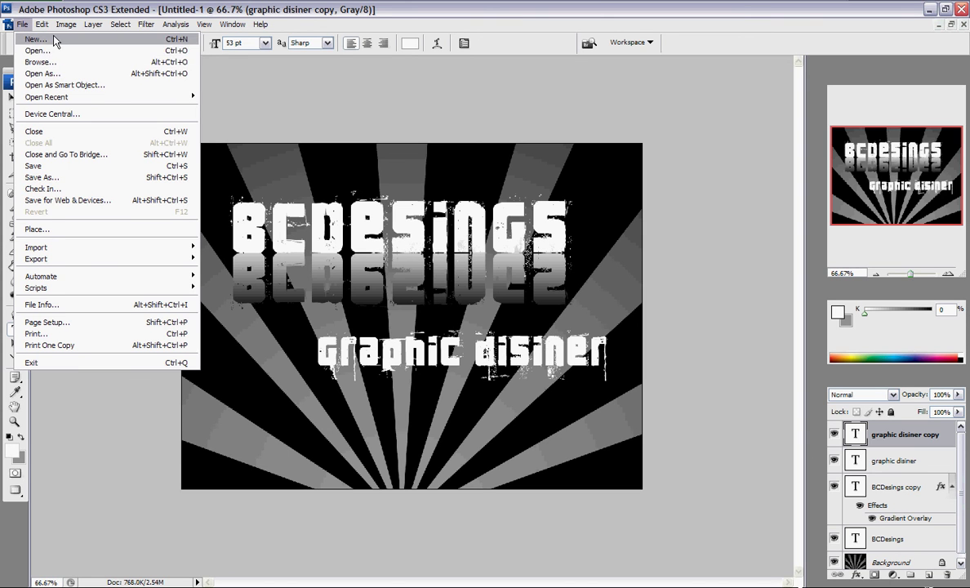
click(27, 17)
click(42, 25)
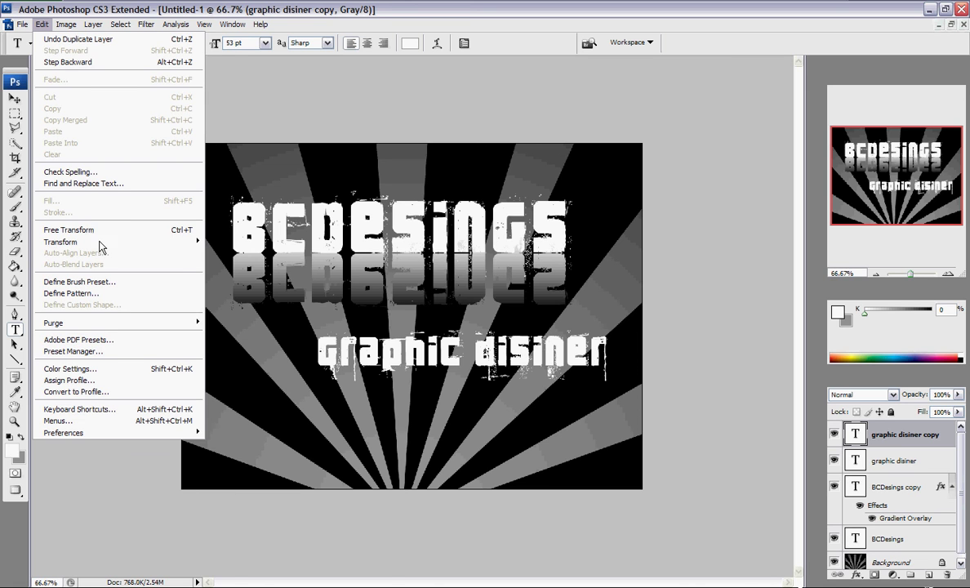
mouse_move(93, 240)
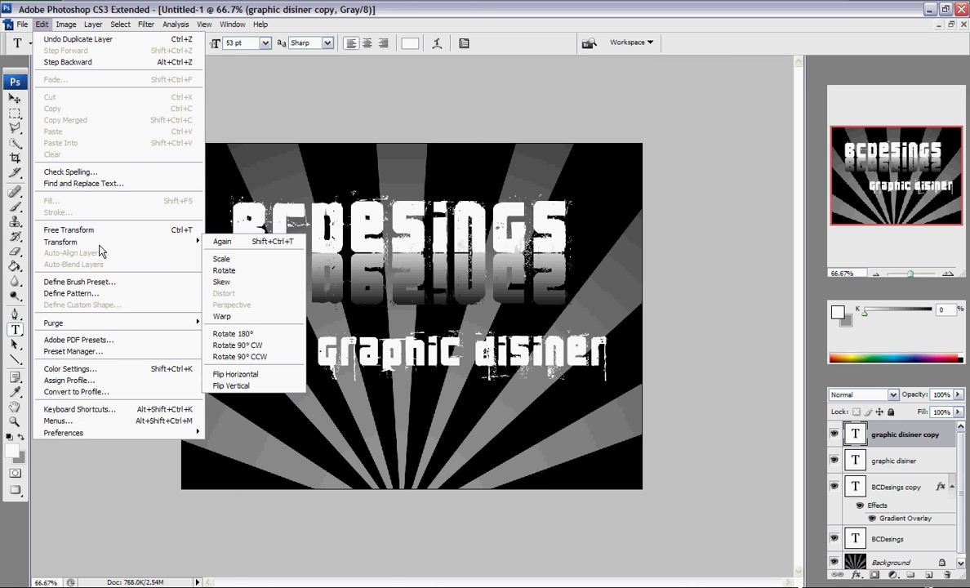
click(231, 387)
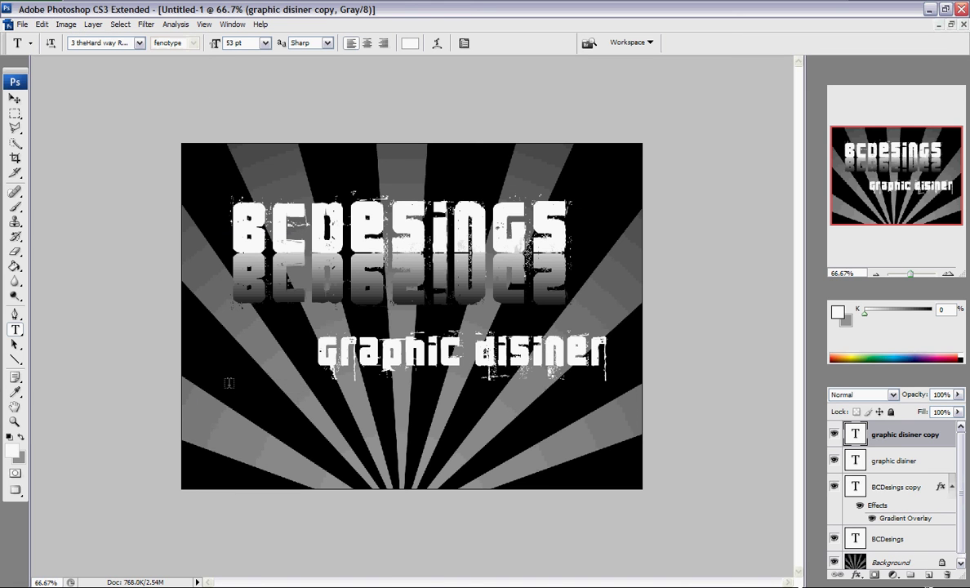
Move the flipped copy just below the original and apply a Gradient Overlay
click(15, 99)
drag(307, 370, 312, 380)
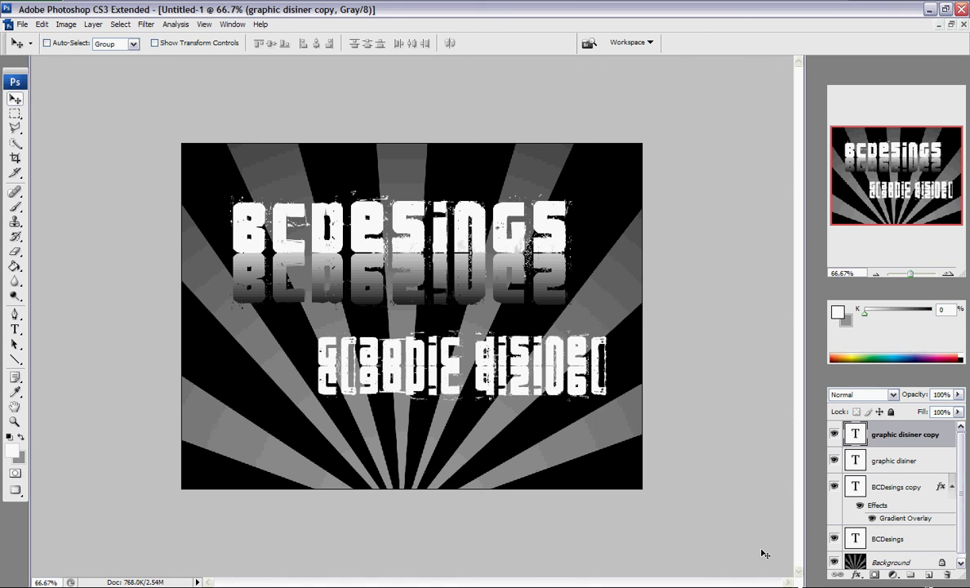
double_click(917, 442)
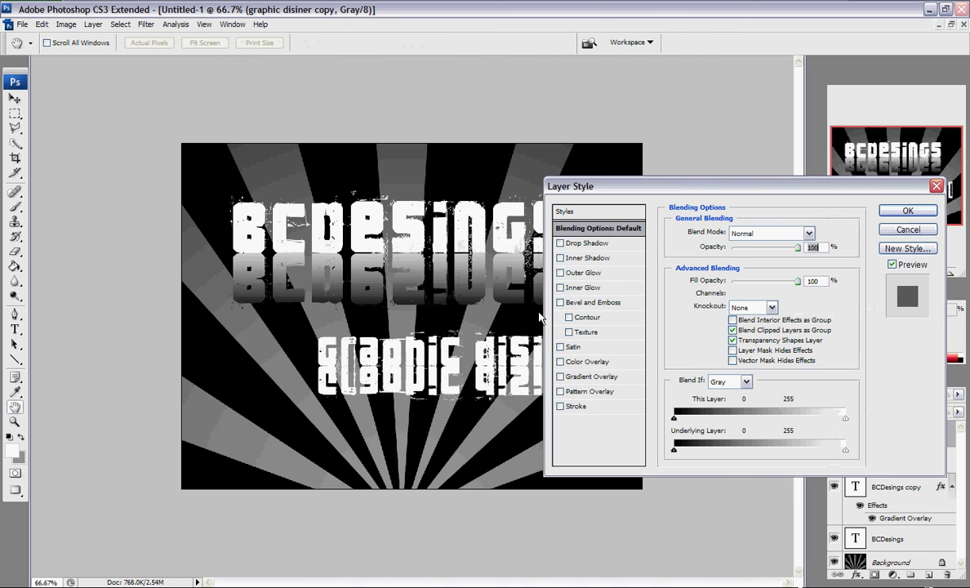
click(592, 377)
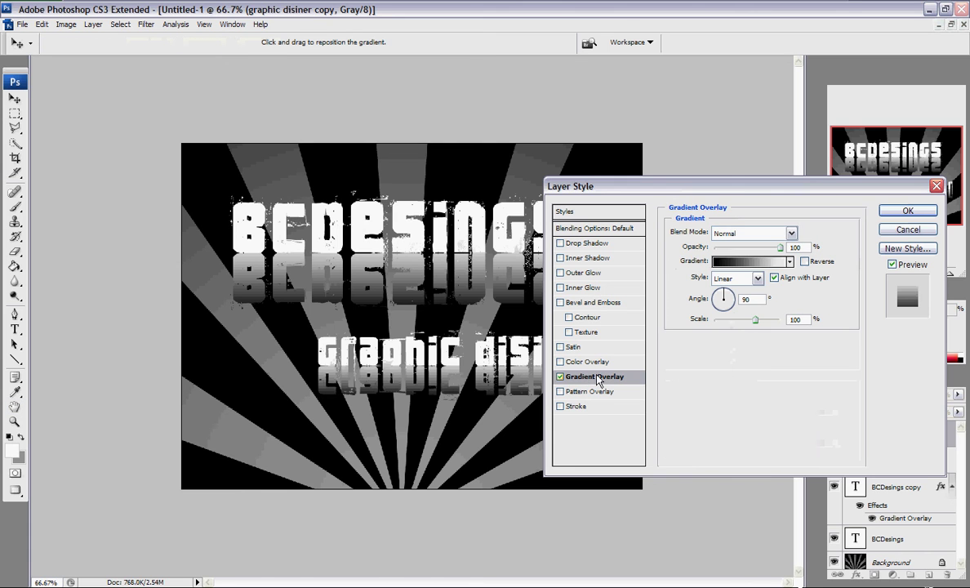
click(921, 211)
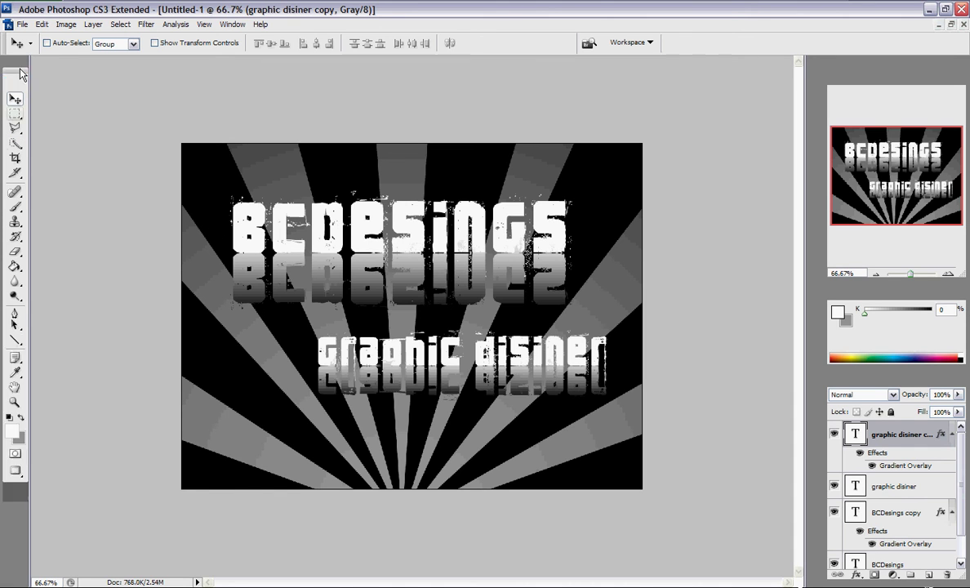
Save As a JPEG named 'wallpaper' and accept Quality 10 (Maximum)
click(23, 25)
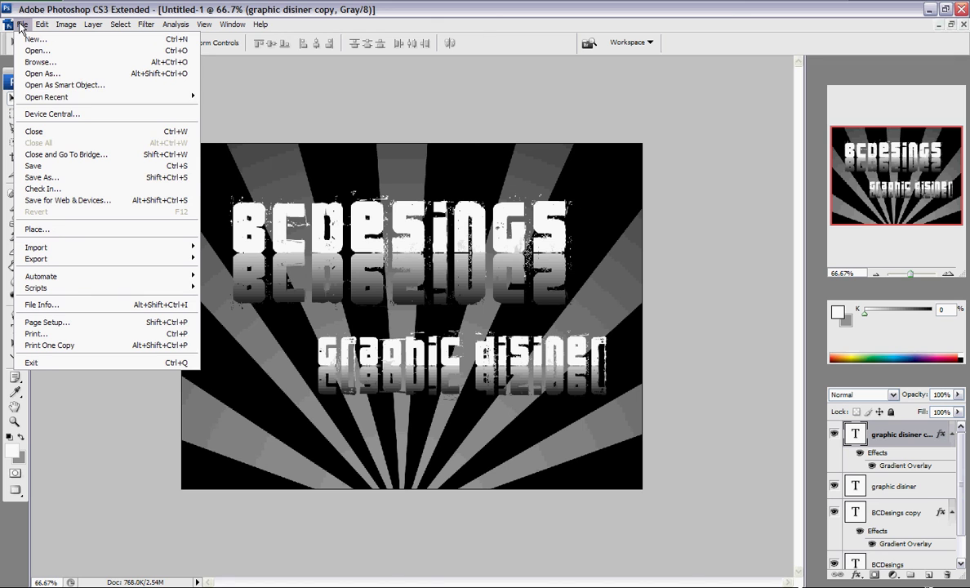
click(77, 166)
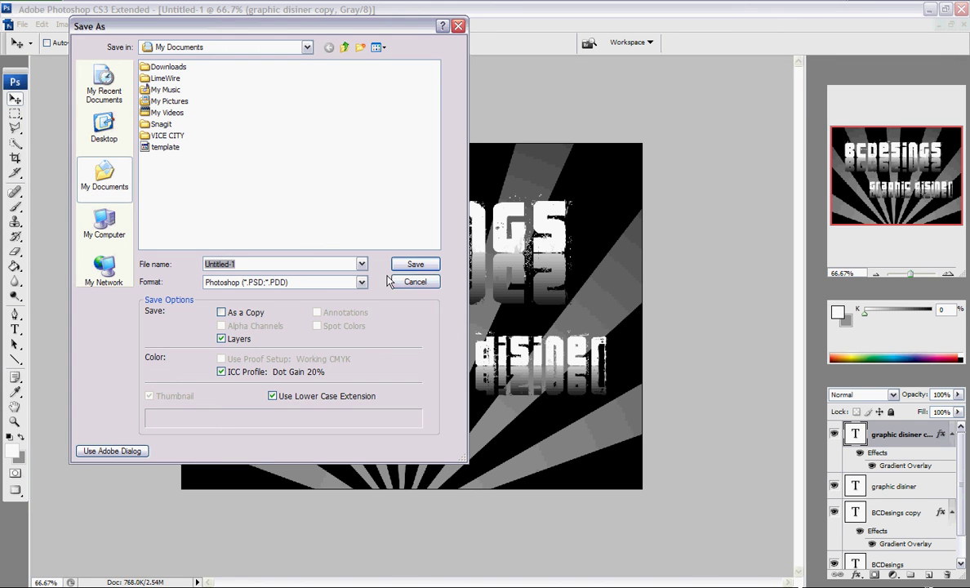
click(364, 282)
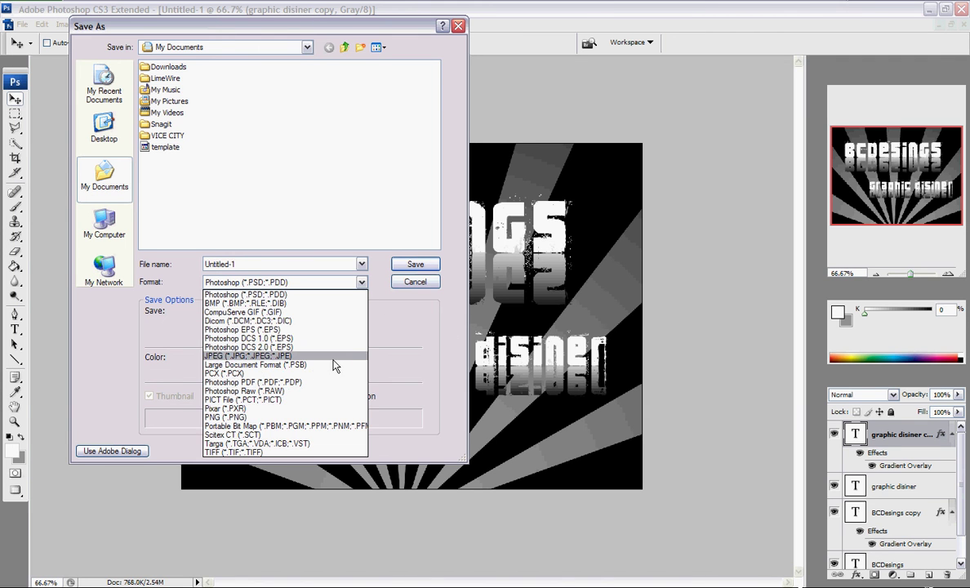
click(334, 335)
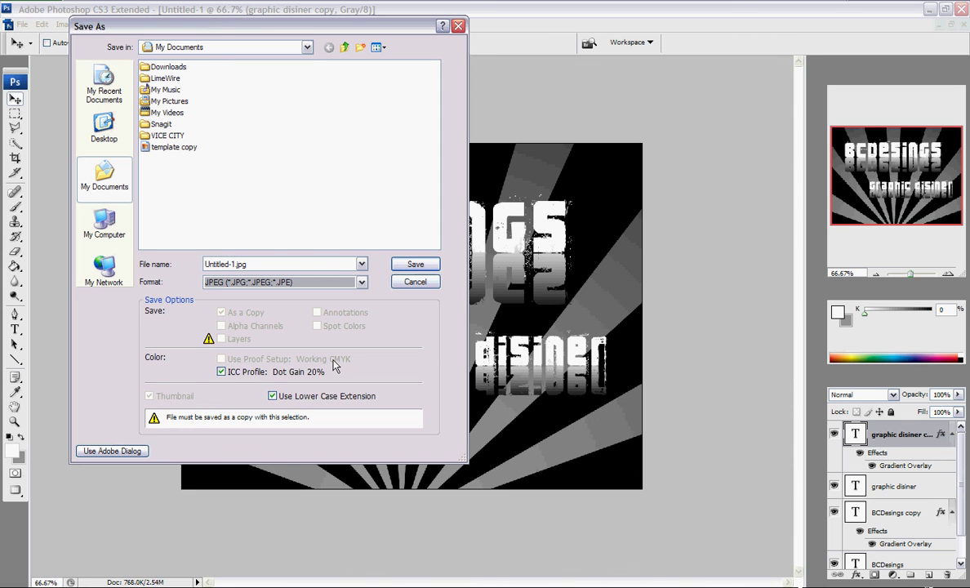
double_click(359, 264)
text(wallpaper)
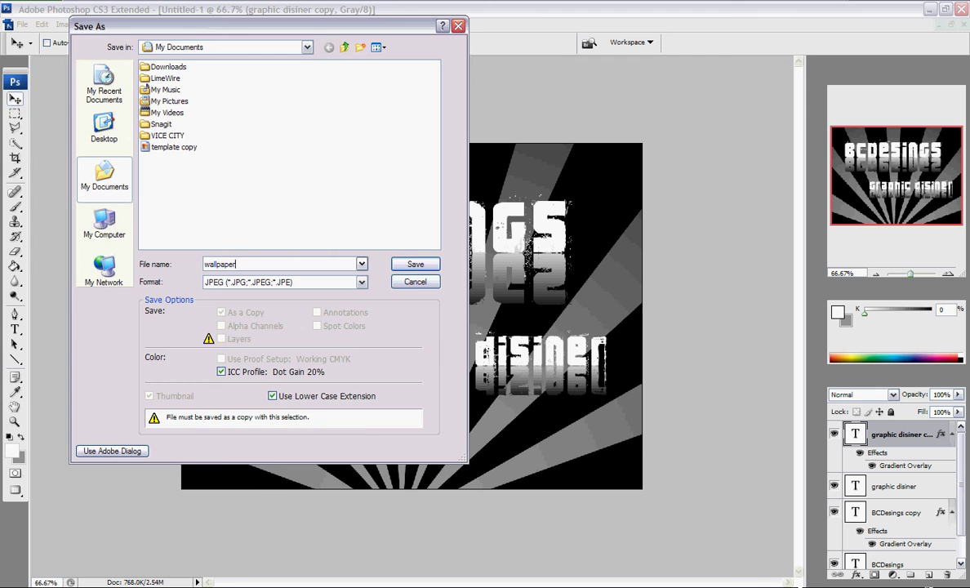
key(Return)
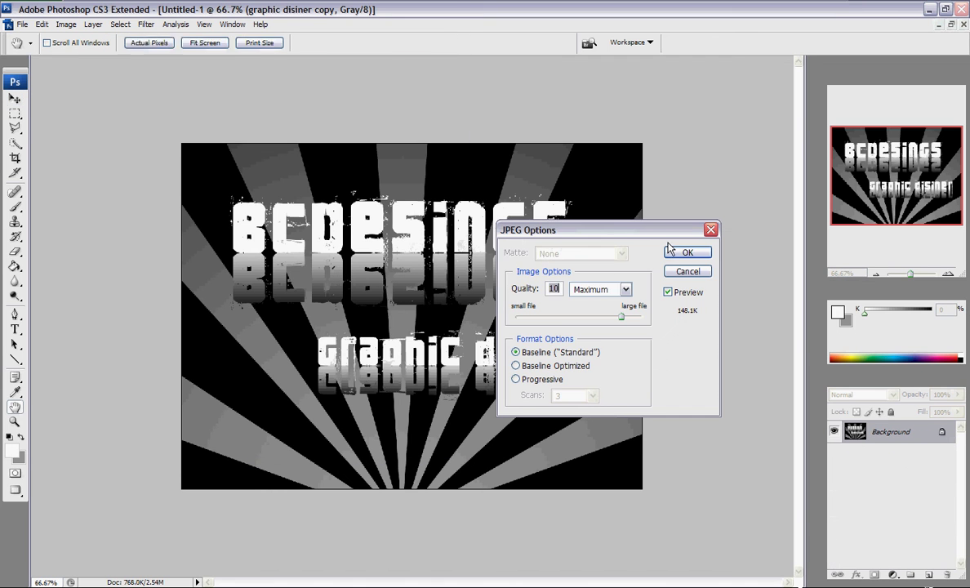
click(669, 249)
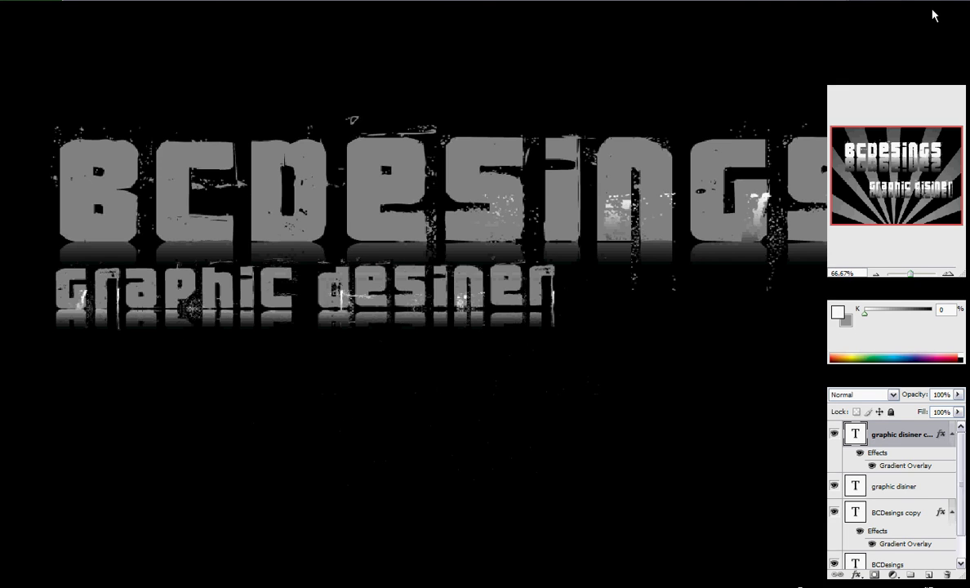
Open the PHOTOSHOP PIXx folder under My Pictures from the Start menu
key(Tab)
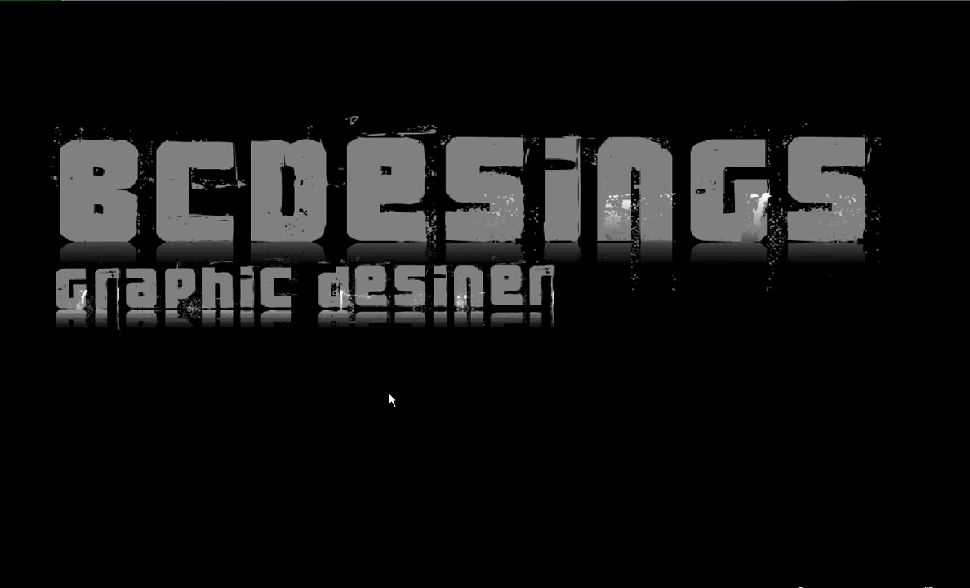
key(super)
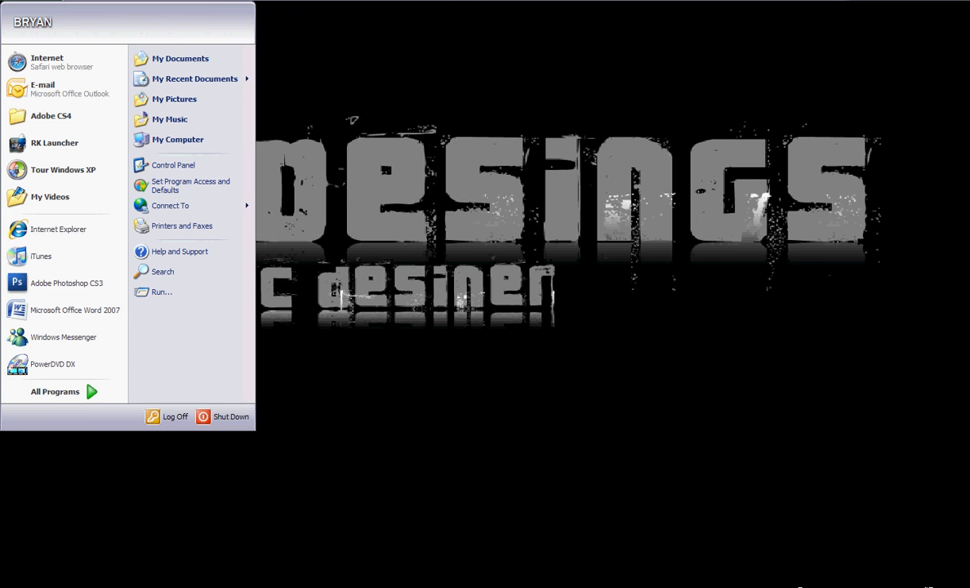
key(super)
key(super)
key(super)
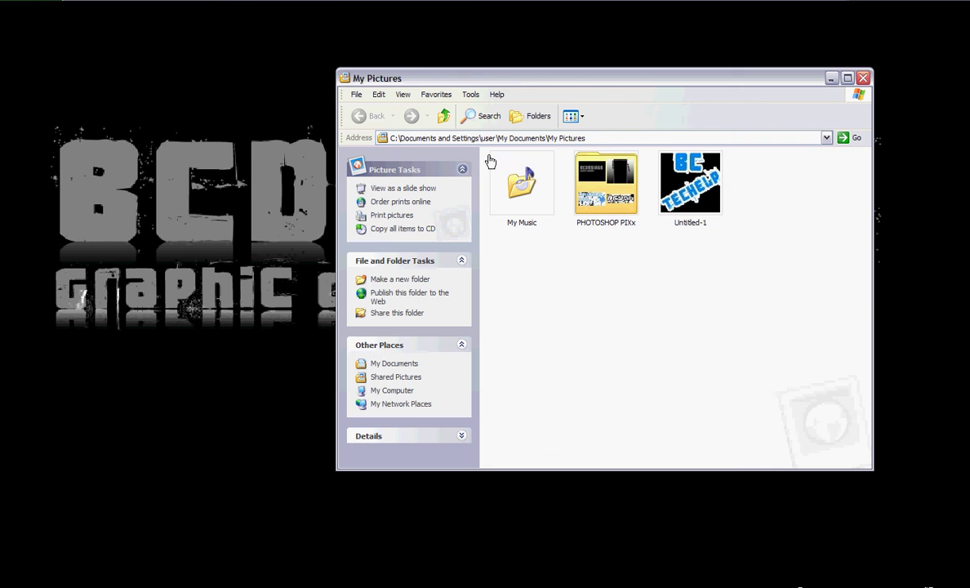
double_click(617, 183)
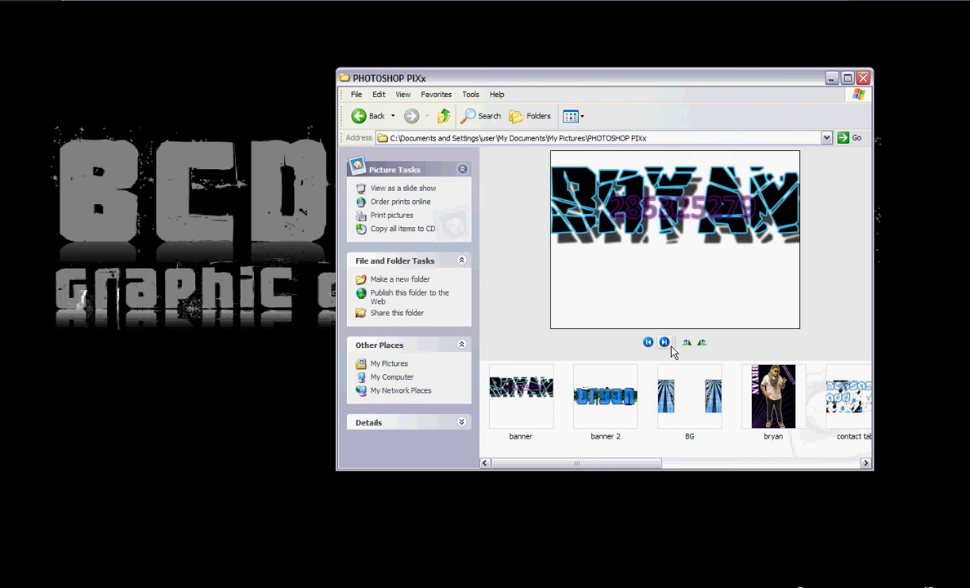
Step through the folder's pictures in the filmstrip, then close the folder and reopen Start
click(666, 343)
click(666, 343)
click(666, 343)
click(665, 343)
click(666, 343)
click(666, 343)
click(666, 343)
click(665, 343)
click(665, 343)
click(666, 343)
click(666, 343)
click(666, 343)
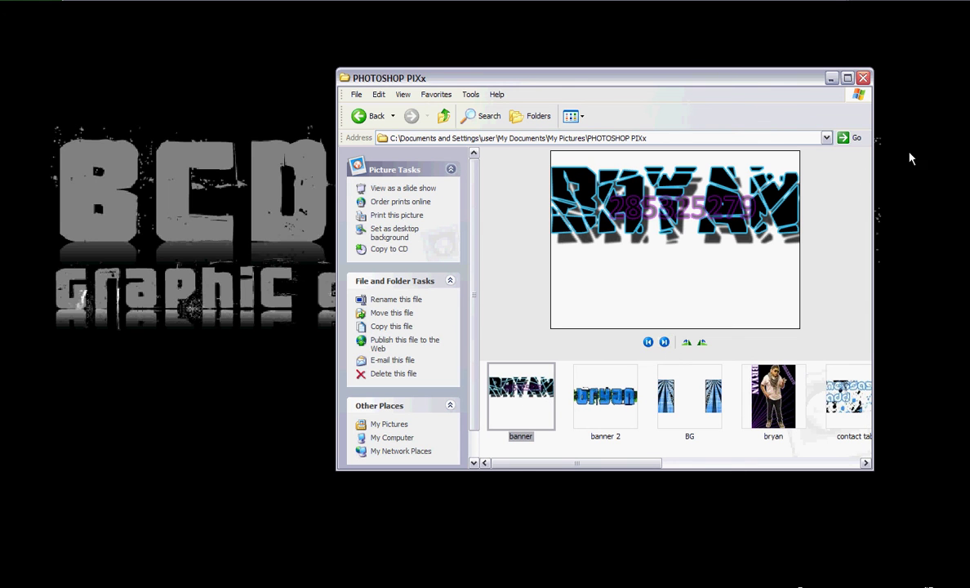
click(864, 77)
key(super)
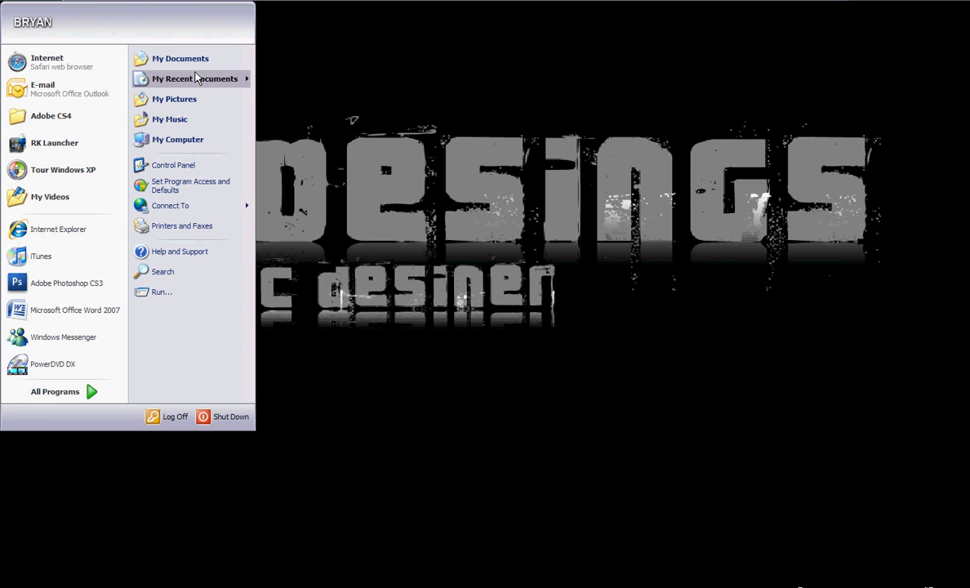
View the saved BCDesings wallpaper JPEG from My Documents and bring up its image context menu
click(194, 65)
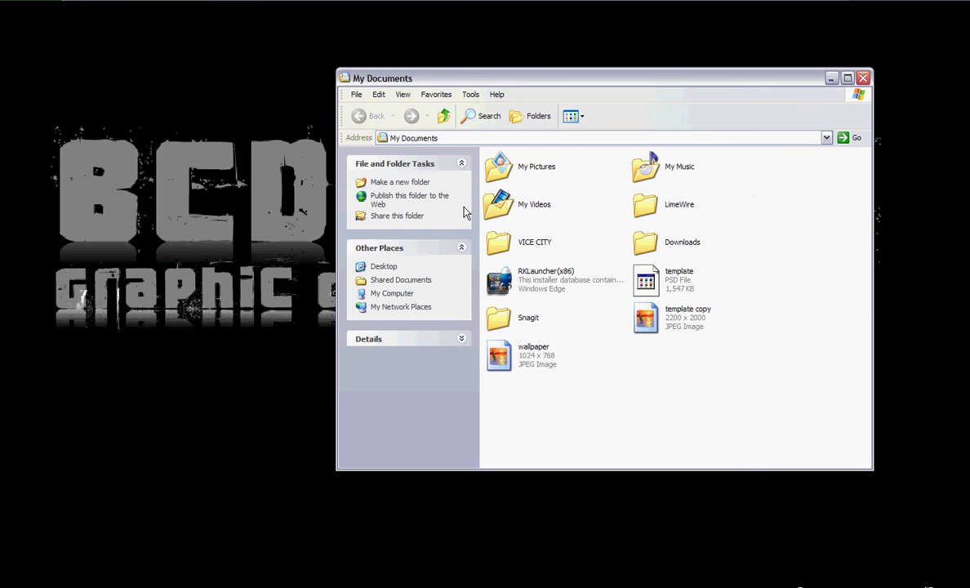
drag(503, 345, 511, 320)
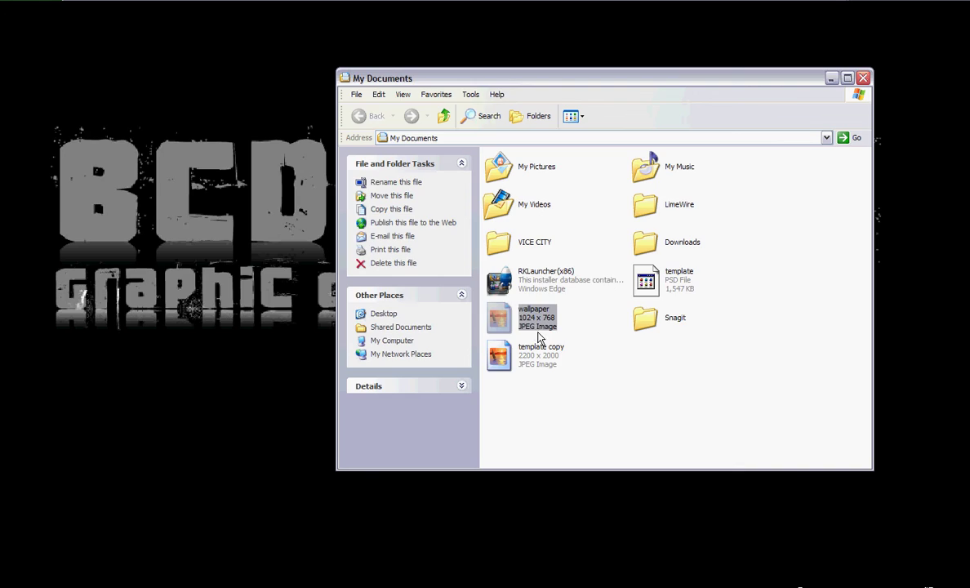
double_click(538, 334)
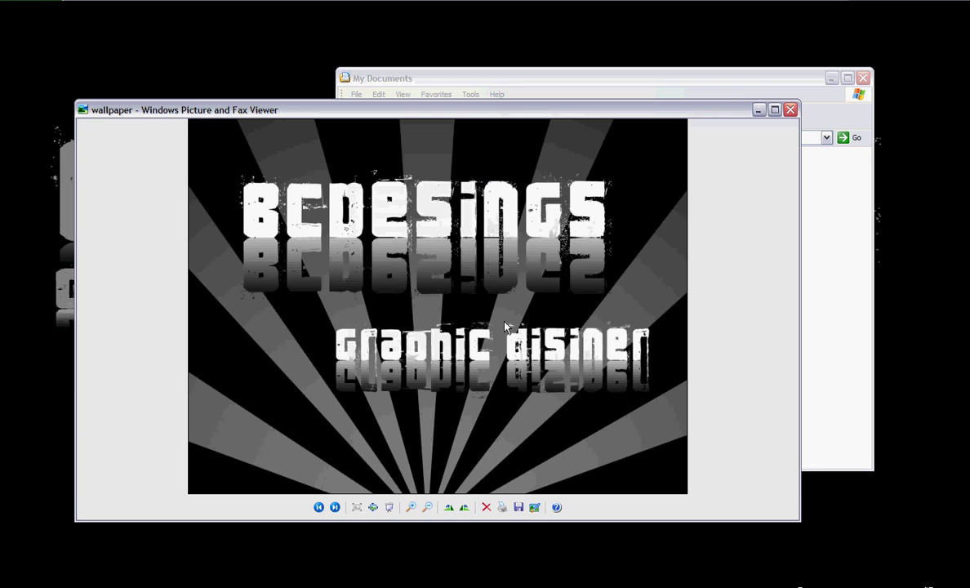
right_click(529, 367)
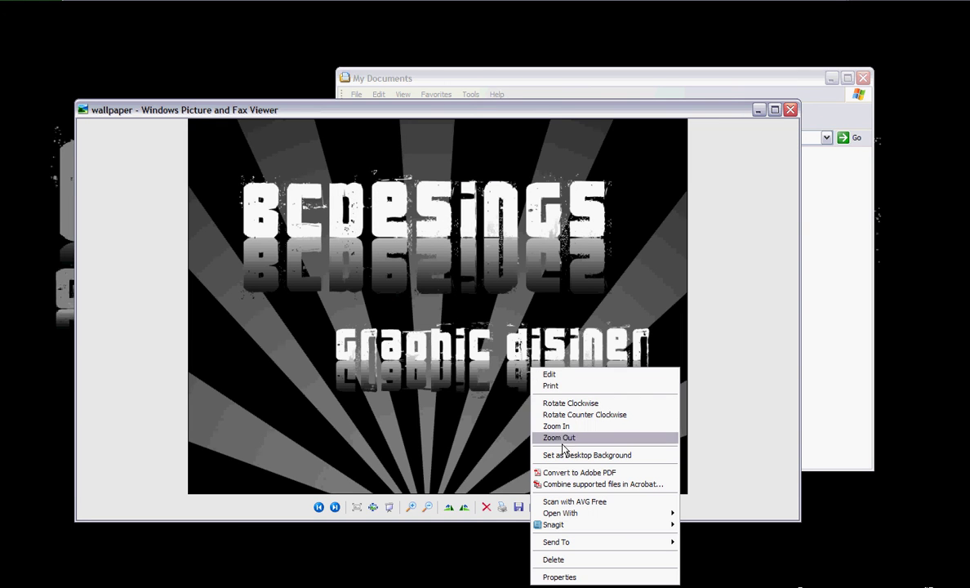